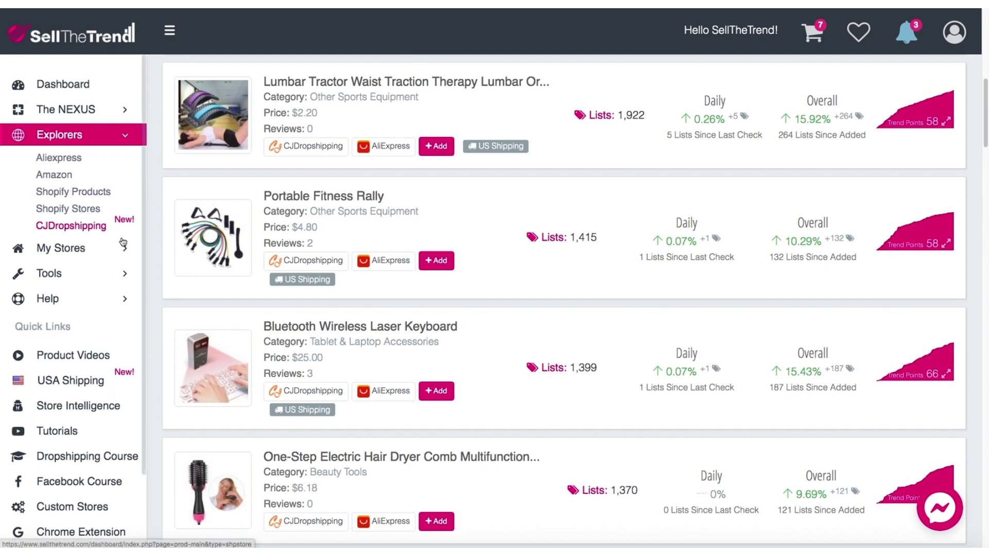
# Open the store connections page and display its supplier accounts.
pyautogui.click(71, 250)
pyautogui.click(62, 252)
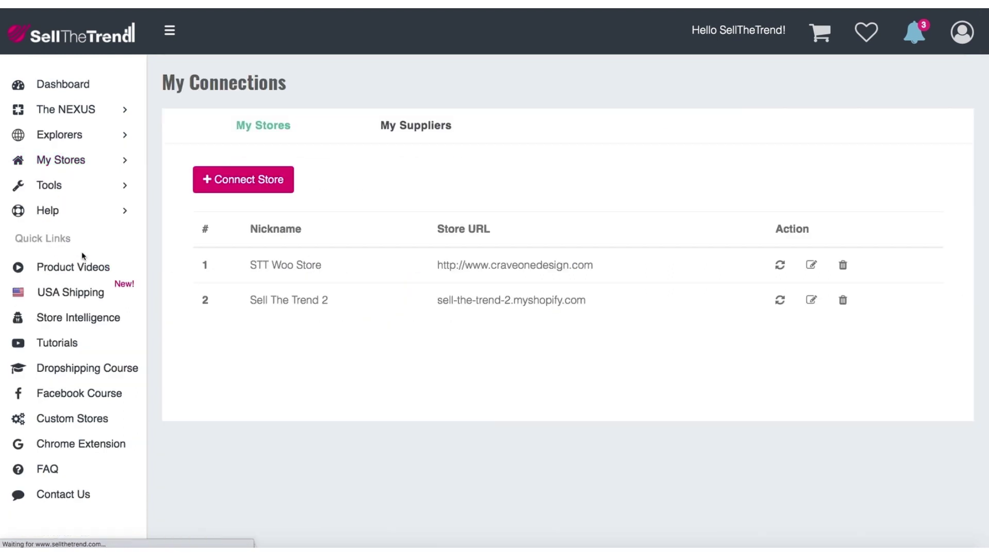
pyautogui.click(762, 126)
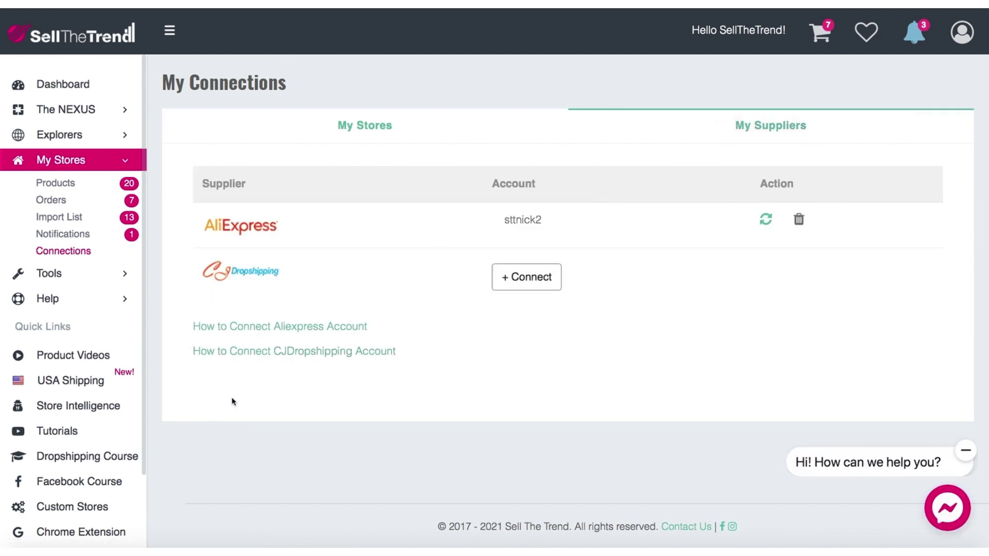
# Open the guide on connecting a CJDropshipping account and read its steps for generating and copying the API key.
pyautogui.click(255, 354)
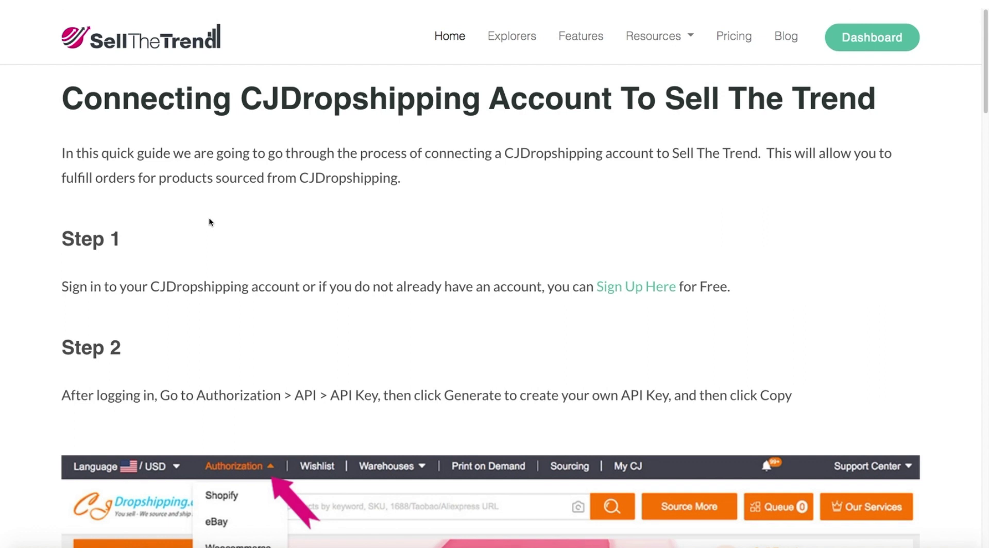
pyautogui.scroll(-6, 210, 222)
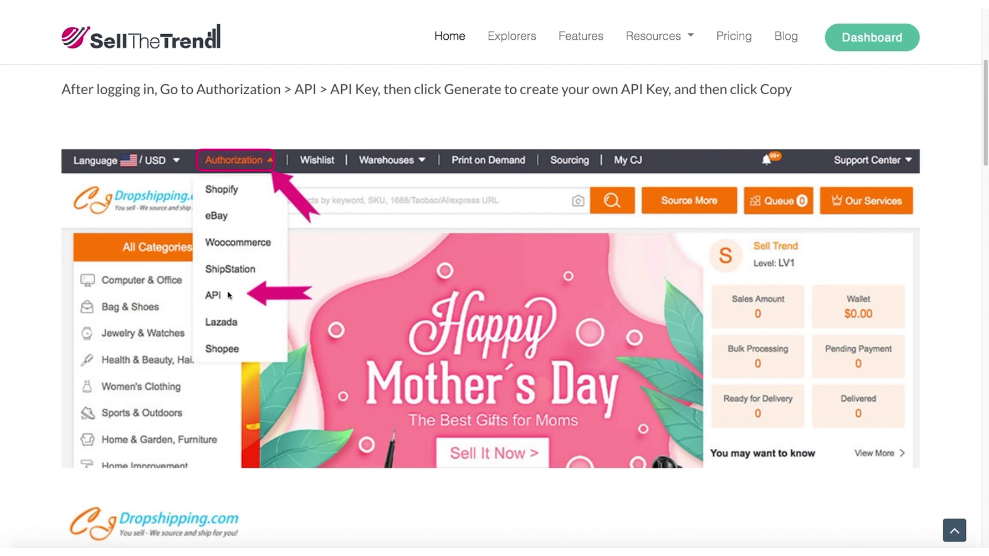
pyautogui.scroll(-6, 223, 295)
pyautogui.scroll(-4, 224, 297)
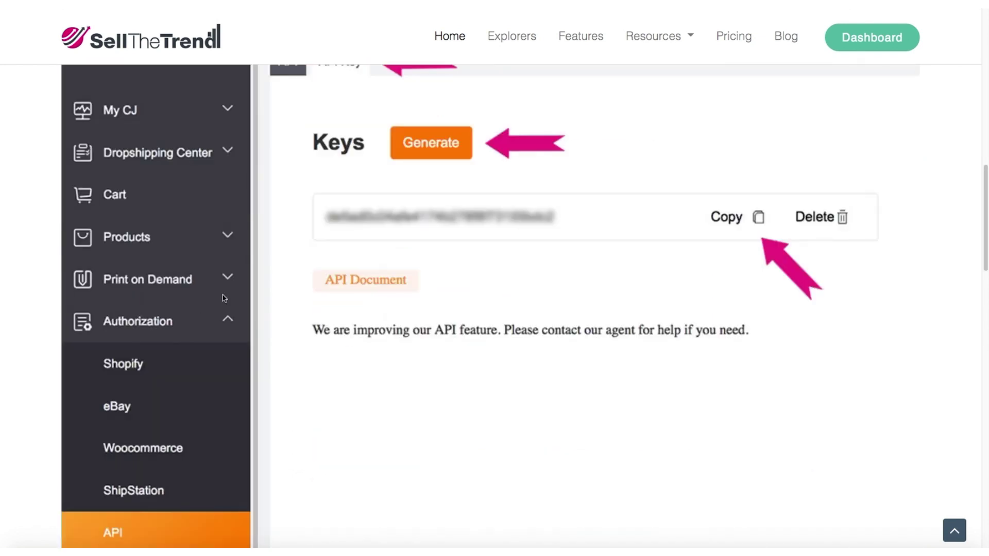
pyautogui.scroll(1, 441, 206)
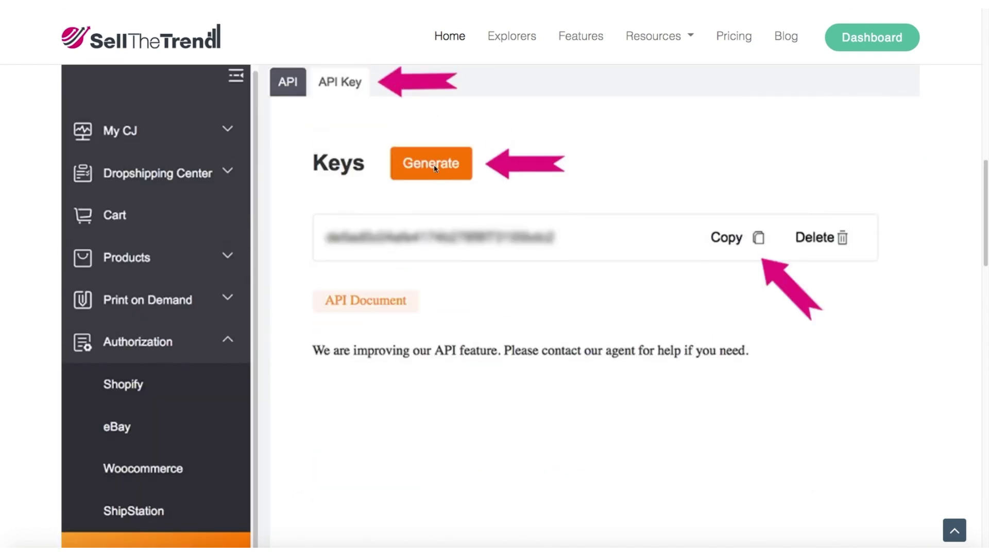
pyautogui.scroll(-3, 437, 170)
pyautogui.scroll(6, 346, 289)
pyautogui.scroll(-3, 348, 288)
pyautogui.scroll(2, 378, 206)
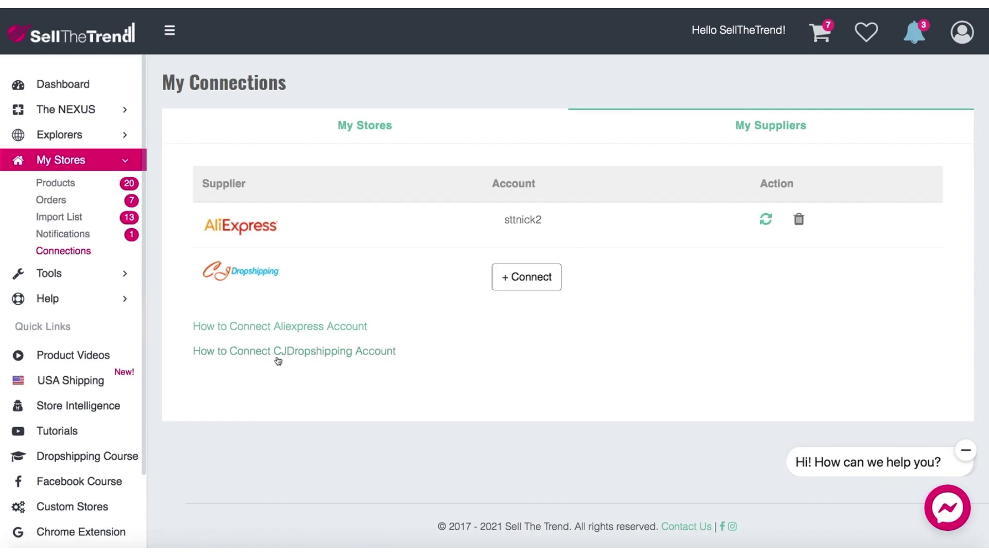
# View the connection form for the CJDropshipping supplier account and close it without entering an API key.
pyautogui.click(528, 279)
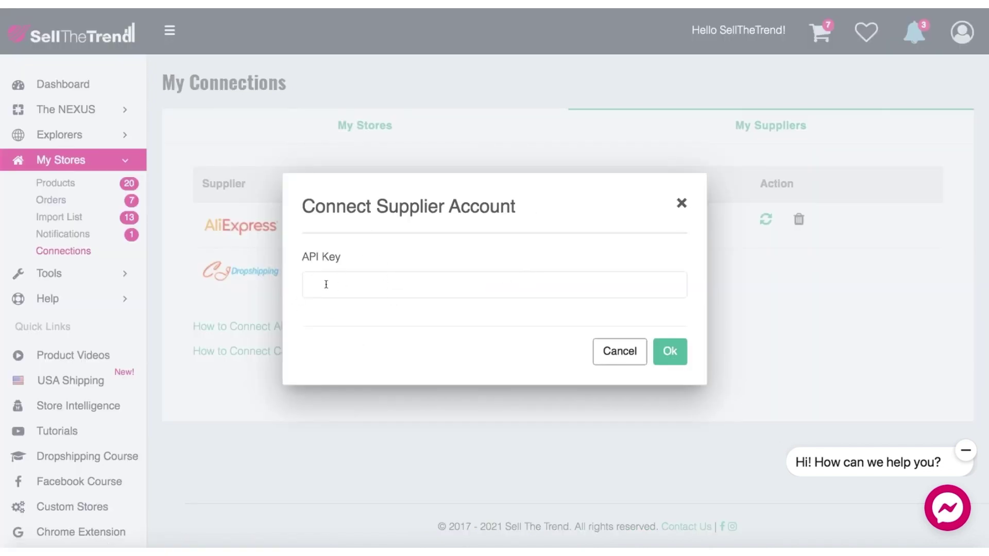
pyautogui.click(682, 203)
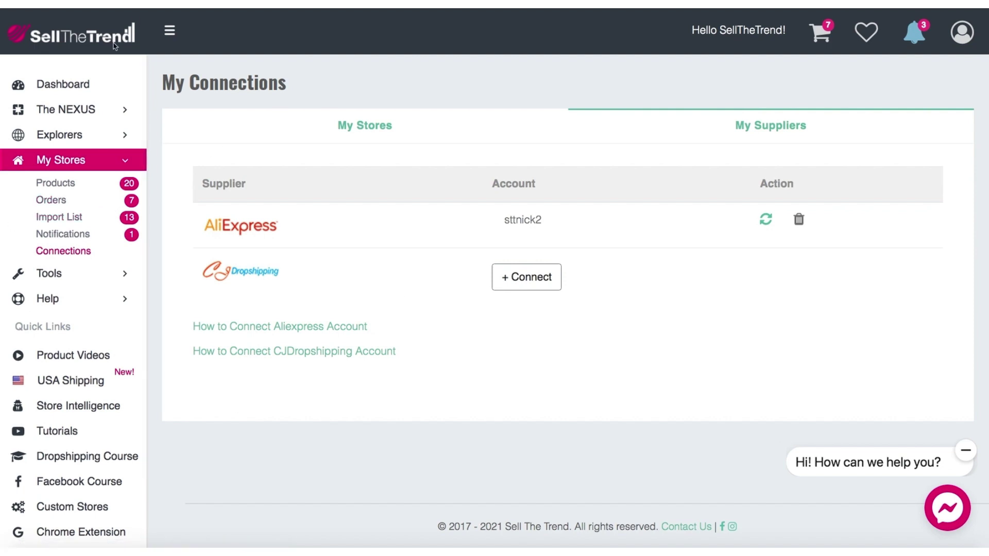
# Open the CJDropshipping product explorer.
pyautogui.click(66, 136)
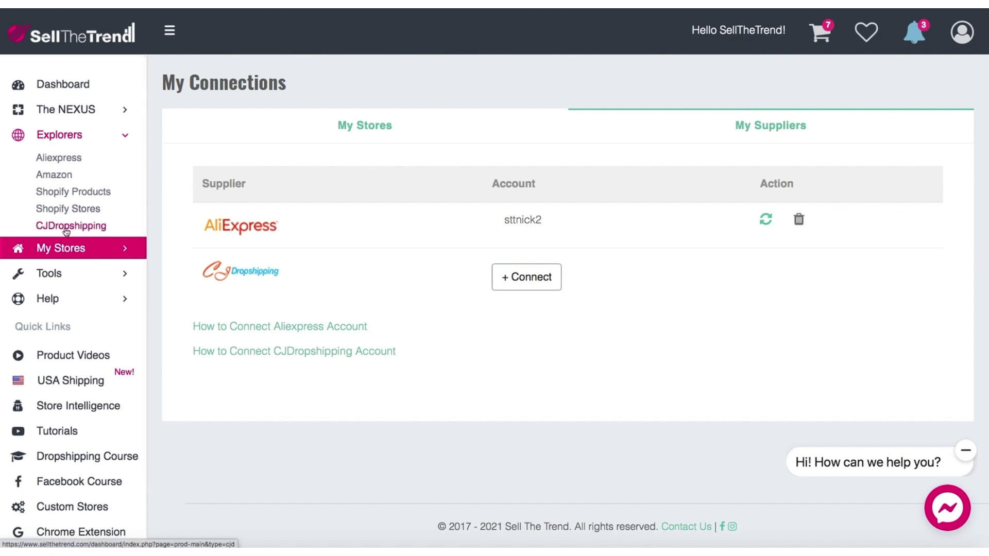
pyautogui.click(72, 136)
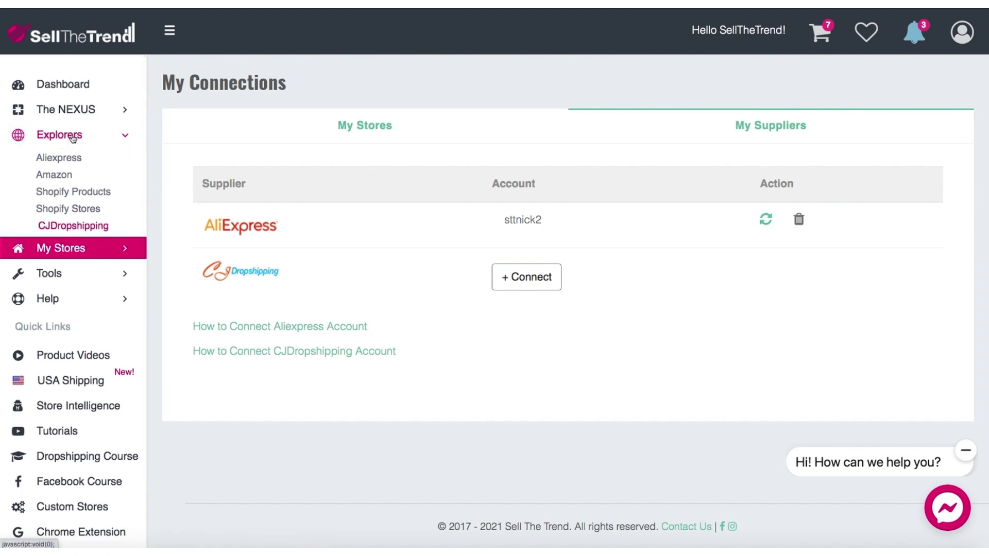
pyautogui.click(82, 226)
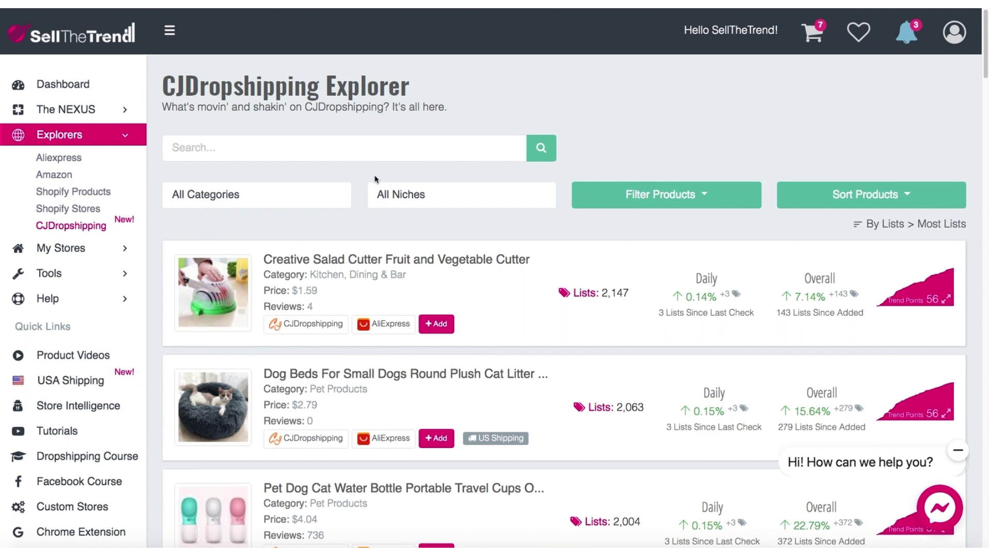
# Examine the list counts of the explorer's products, focusing on the Creative Salad Cutter Fruit and Vegetable Cutter.
pyautogui.scroll(-1, 447, 309)
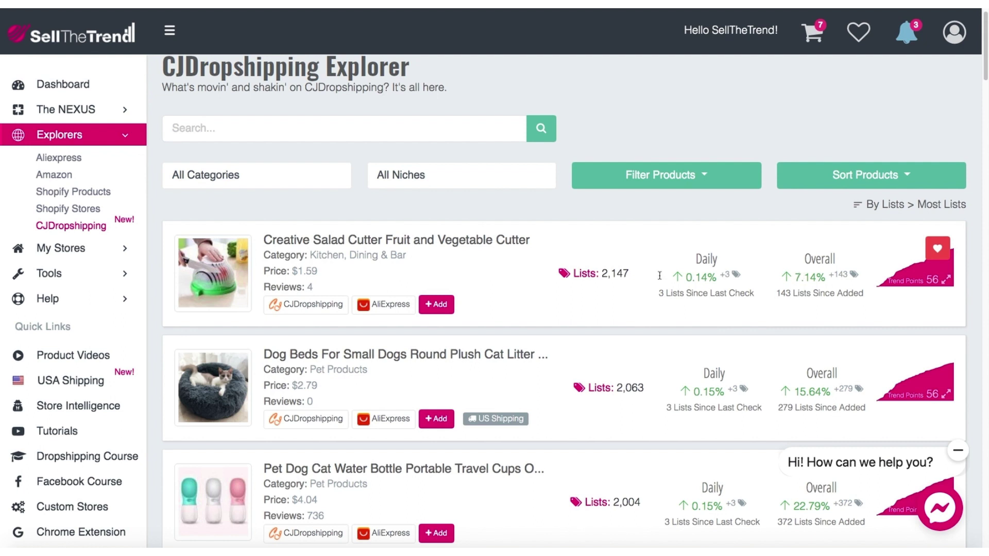
pyautogui.click(603, 274)
pyautogui.doubleClick(602, 274)
pyautogui.click(611, 265)
pyautogui.moveTo(601, 274); pyautogui.dragTo(635, 275)
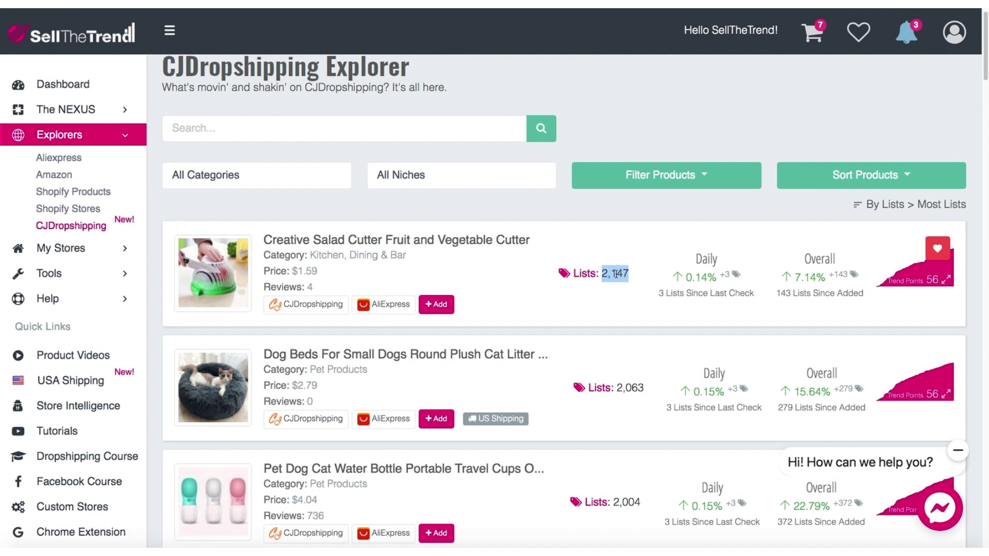
pyautogui.click(197, 272)
pyautogui.scroll(-8, 604, 305)
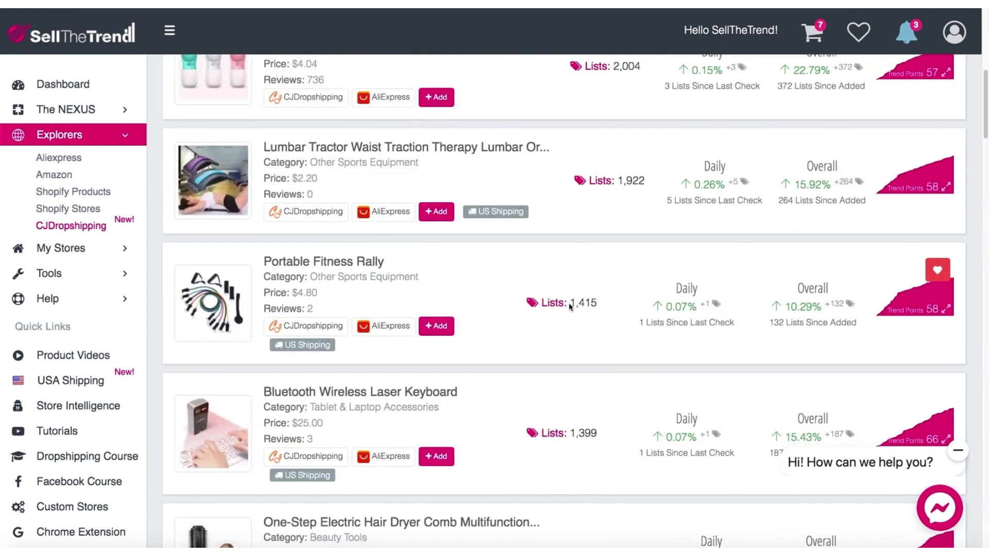
pyautogui.scroll(8, 582, 383)
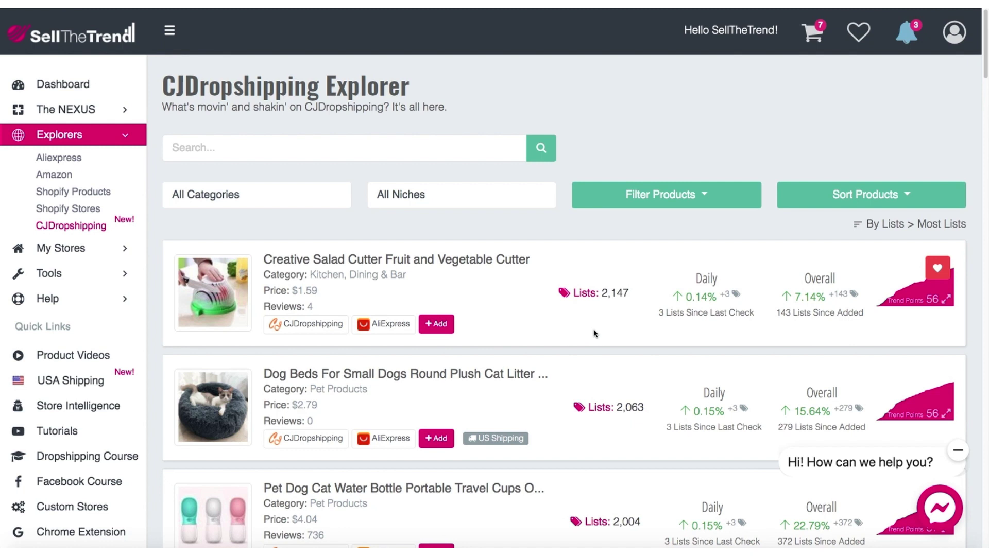
pyautogui.doubleClick(604, 294)
# View the Real Trends Chart for the Creative Salad Cutter, inspect its list history, and close the chart.
pyautogui.click(909, 295)
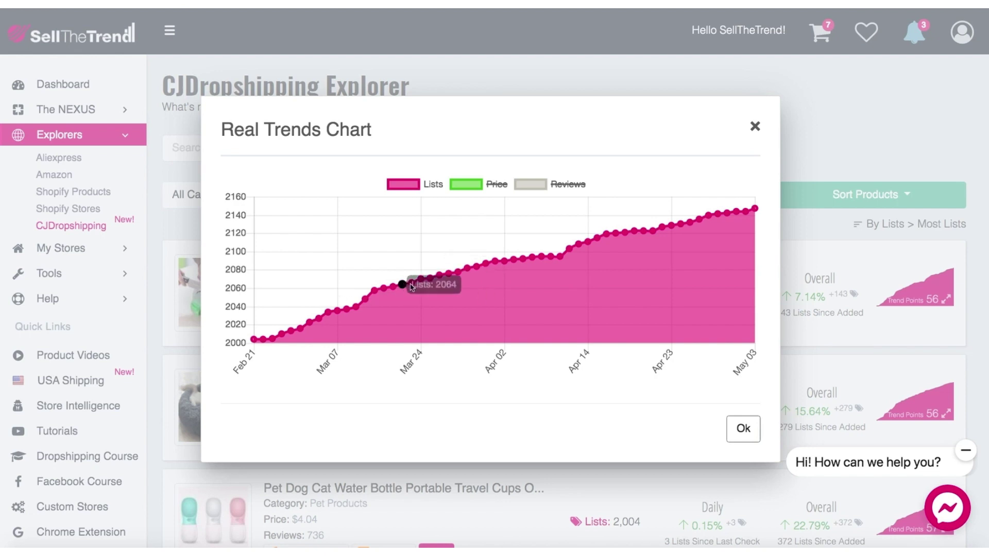
pyautogui.moveTo(417, 282)
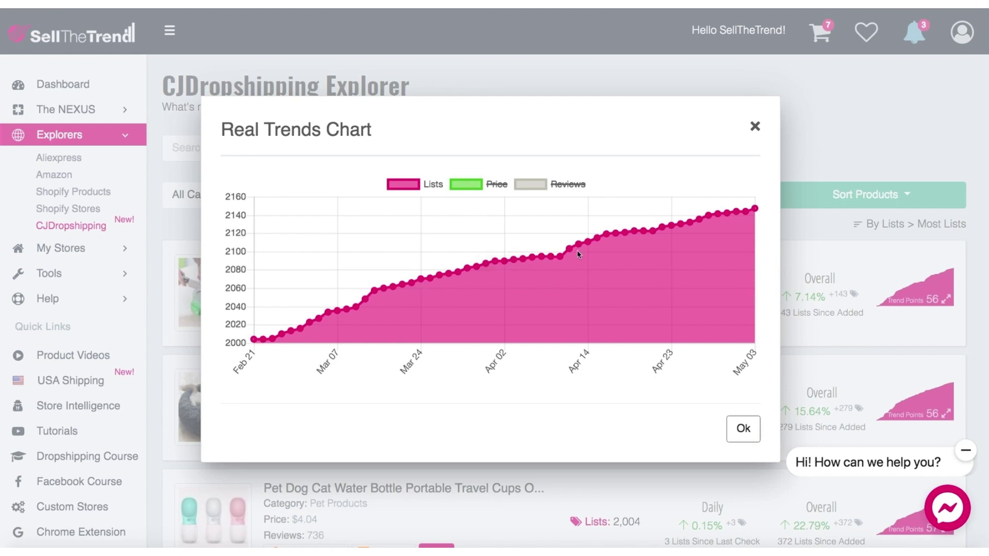
pyautogui.click(760, 135)
# Look through the product sort options, including those for daily list change.
pyautogui.click(898, 202)
pyautogui.moveTo(869, 262)
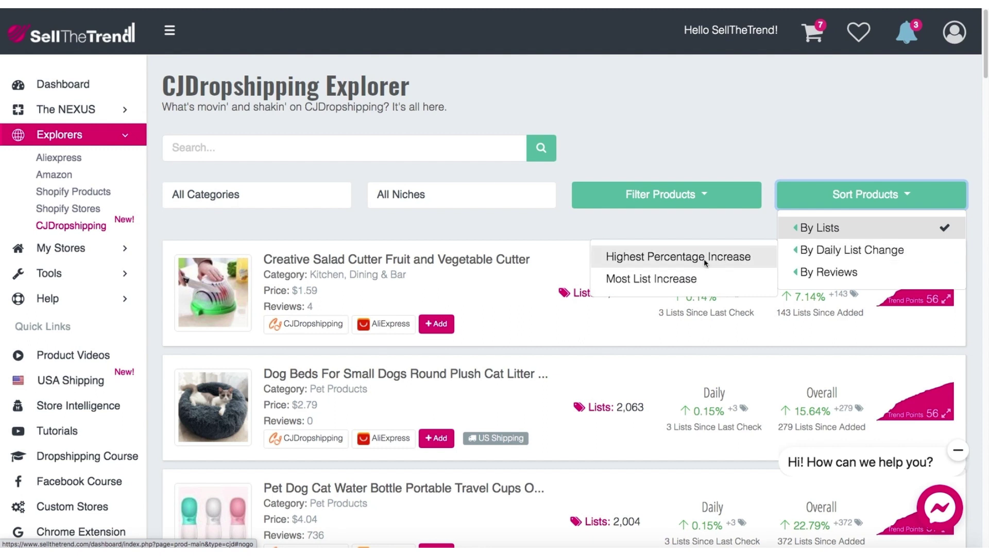
pyautogui.click(637, 280)
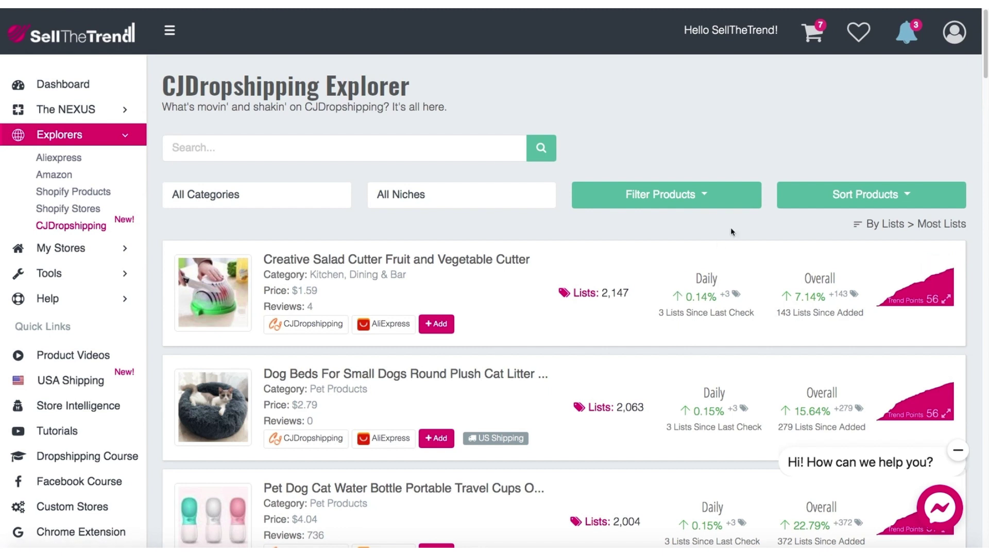
# Filter the explorer's products to those that ship from the United States.
pyautogui.click(714, 202)
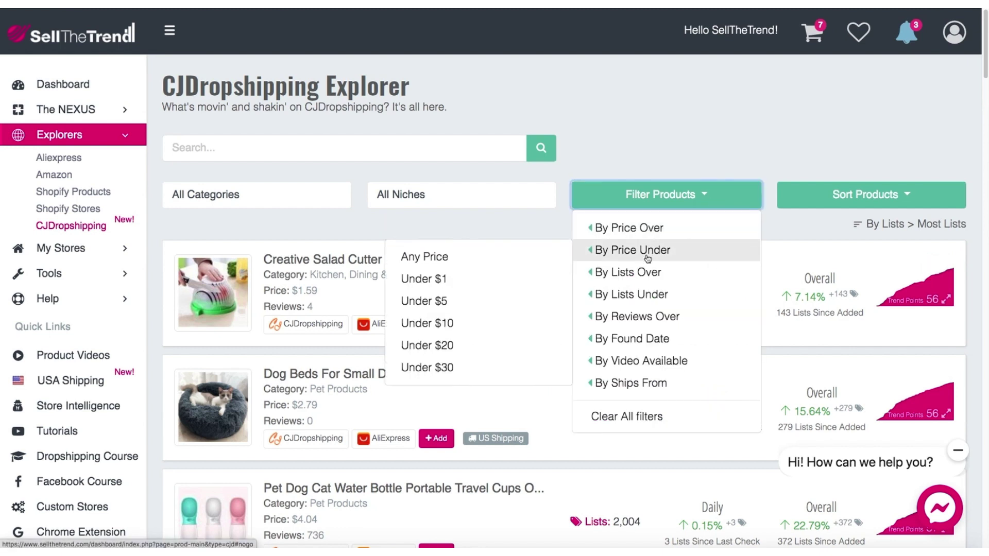
pyautogui.moveTo(642, 283)
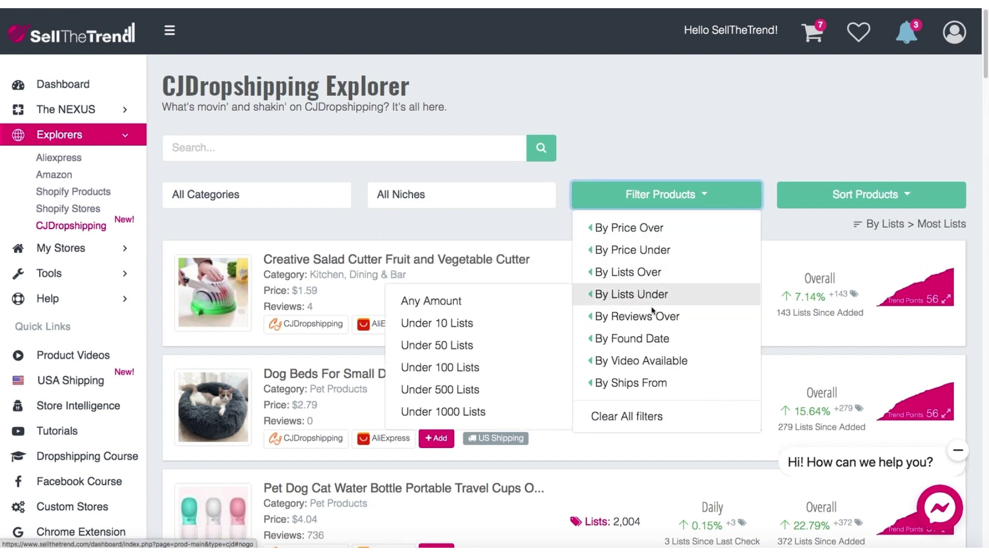
pyautogui.moveTo(652, 315)
pyautogui.moveTo(648, 379)
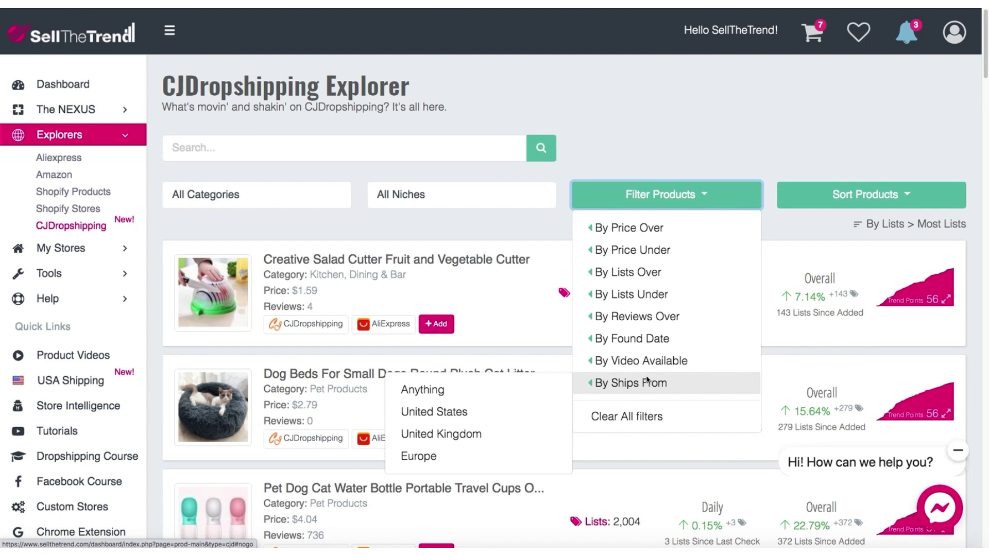
pyautogui.moveTo(593, 383)
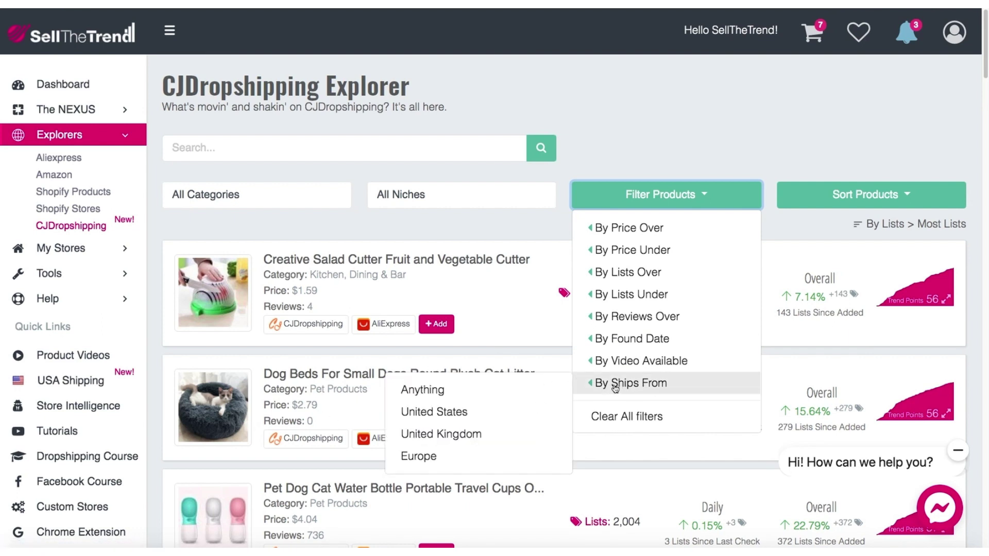
pyautogui.click(457, 414)
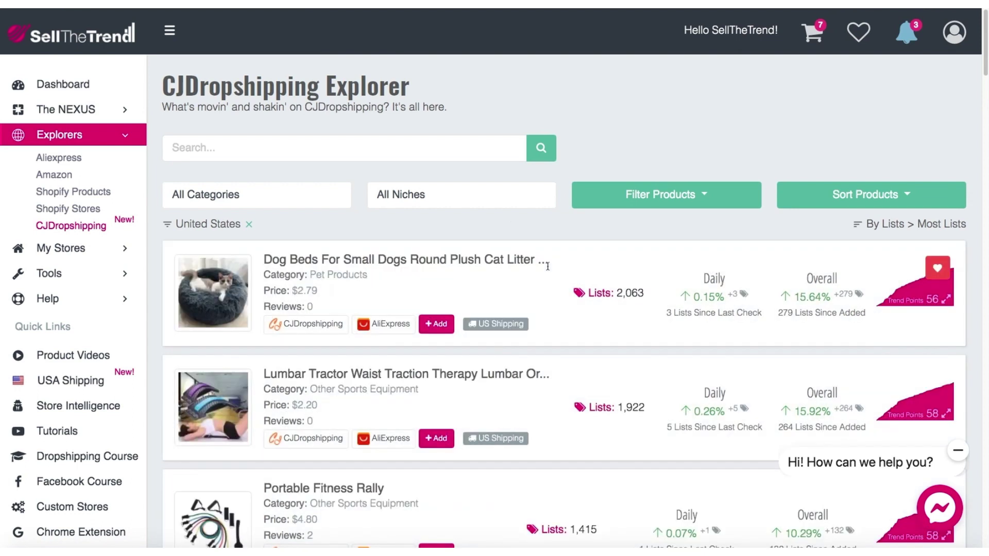
# Find the Baking Batter Dispenser Cake Batter Dispenser among the filtered products and add it for pushing to the store.
pyautogui.scroll(-8, 547, 266)
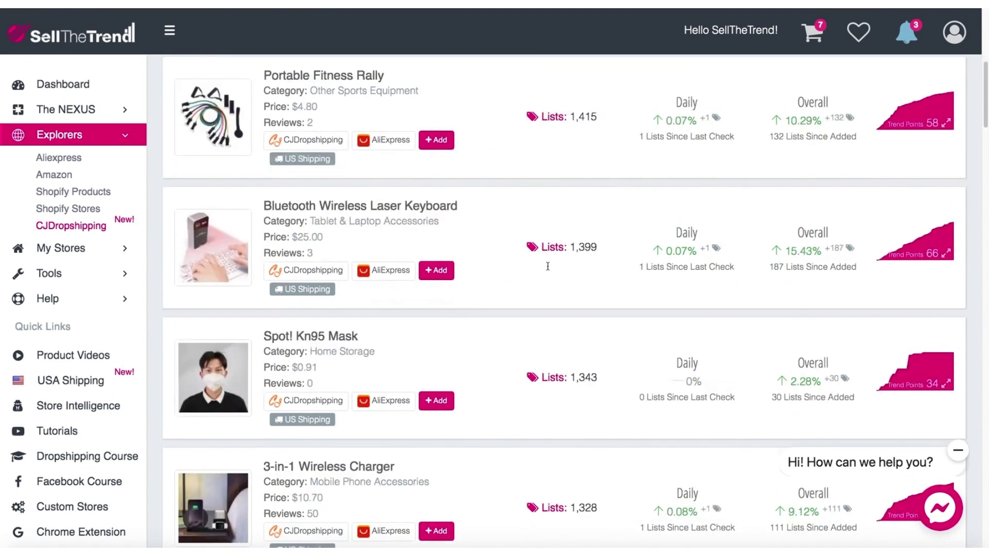
pyautogui.scroll(-12, 547, 267)
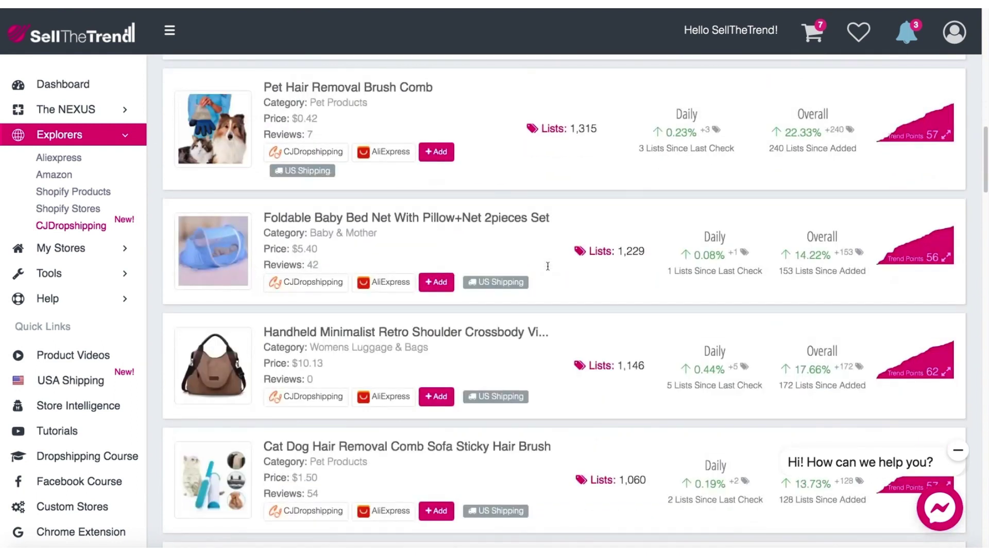
pyautogui.scroll(-11, 547, 266)
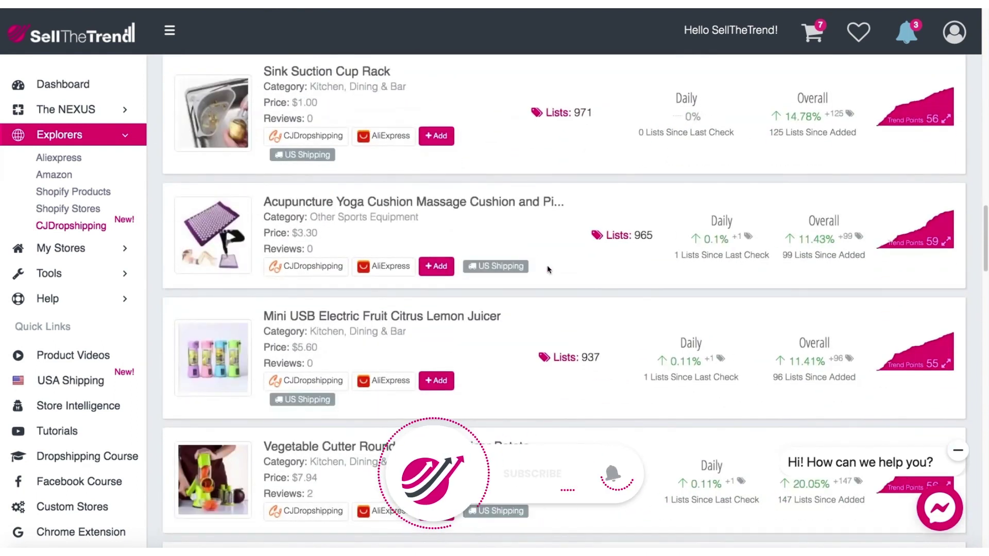
pyautogui.scroll(-11, 547, 269)
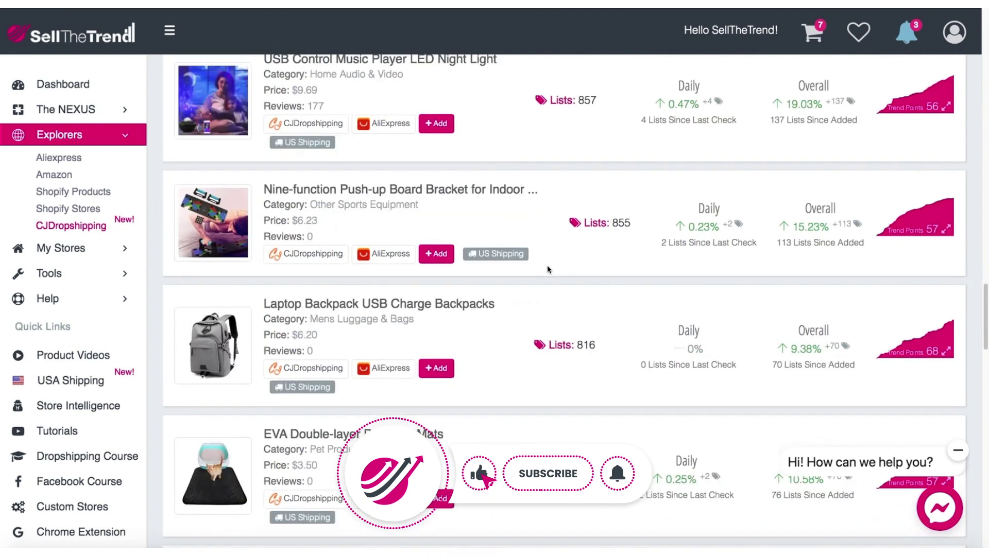
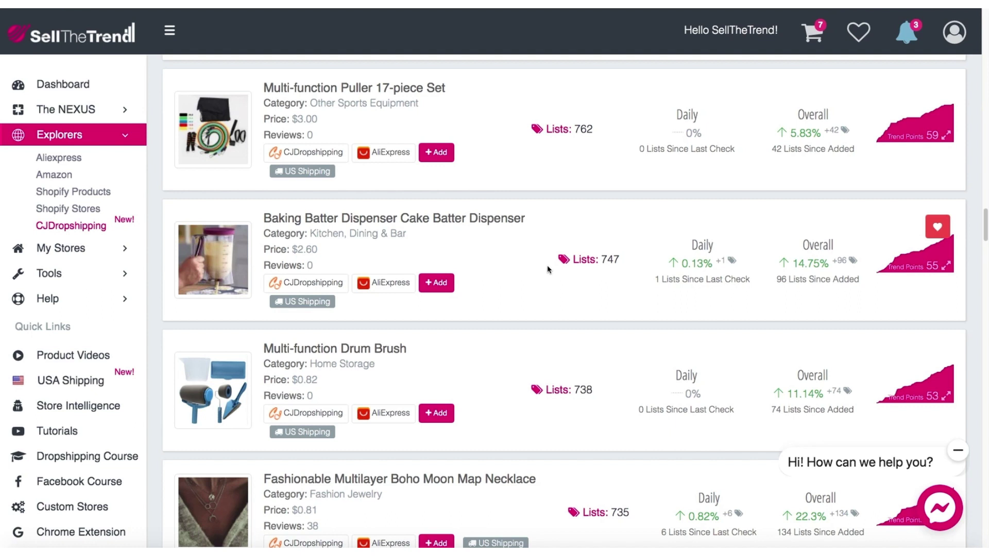
pyautogui.click(440, 284)
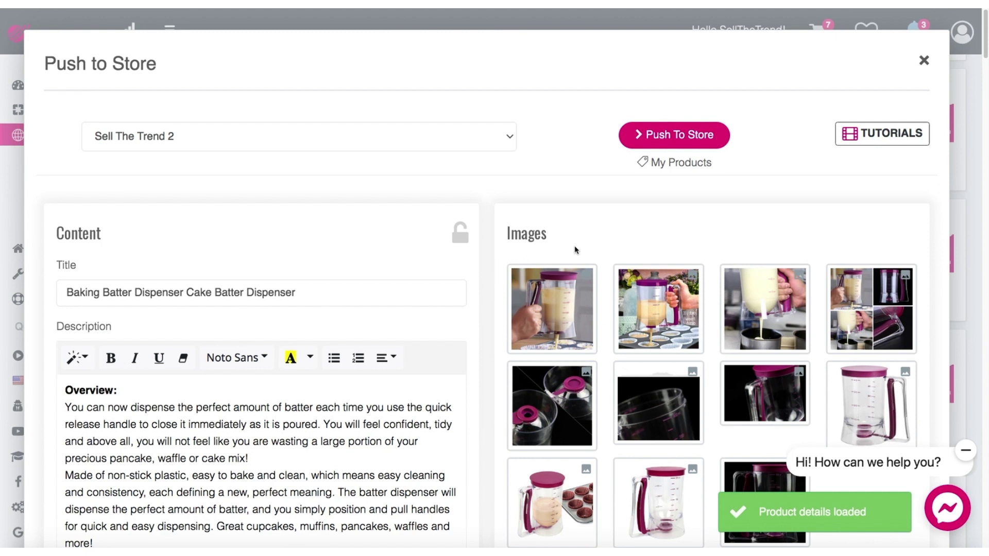
# Review the batter dispenser's title, description, images, pricing details and fulfillment source in the import form.
pyautogui.scroll(-3, 495, 272)
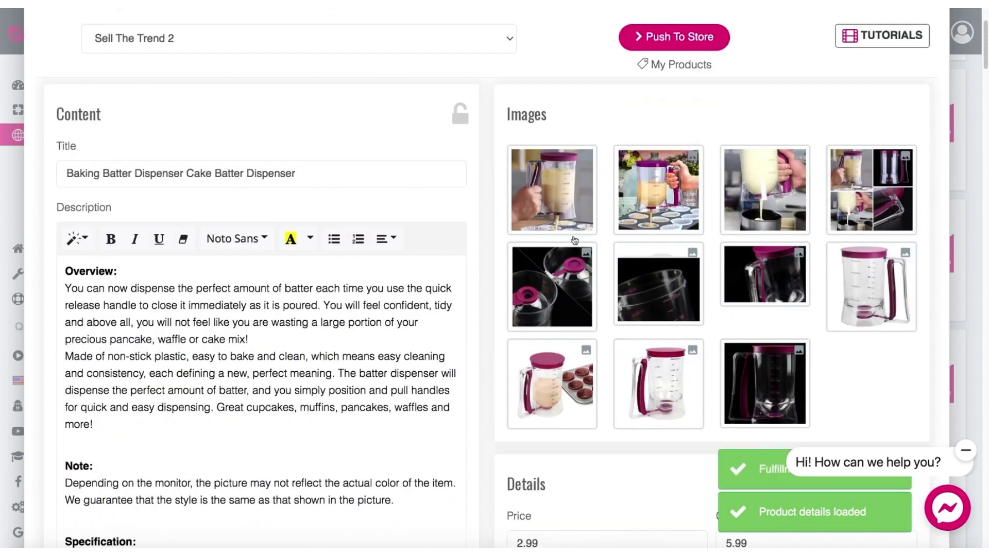
pyautogui.scroll(3, 574, 258)
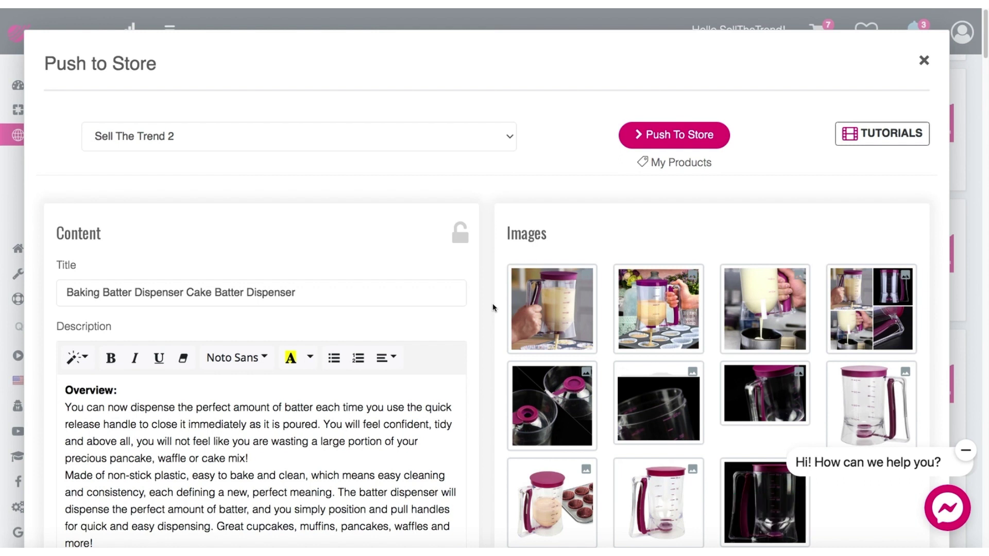
pyautogui.scroll(-3, 254, 309)
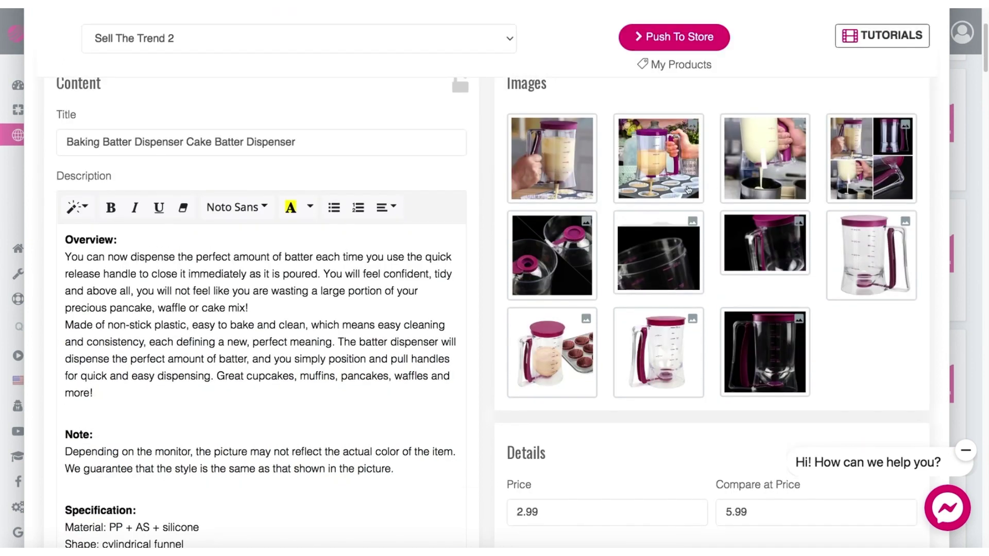
pyautogui.scroll(-5, 688, 190)
pyautogui.scroll(-5, 688, 190)
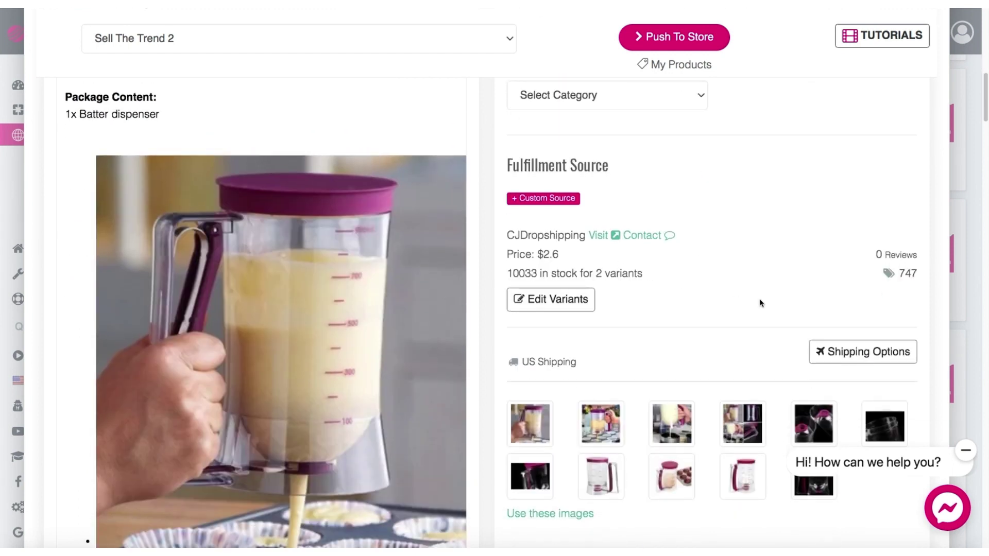
# Review the batter dispenser's fulfillment source, including its supplier price, stock and US shipping details.
pyautogui.scroll(-1, 773, 306)
pyautogui.scroll(-1, 700, 325)
pyautogui.scroll(1, 700, 326)
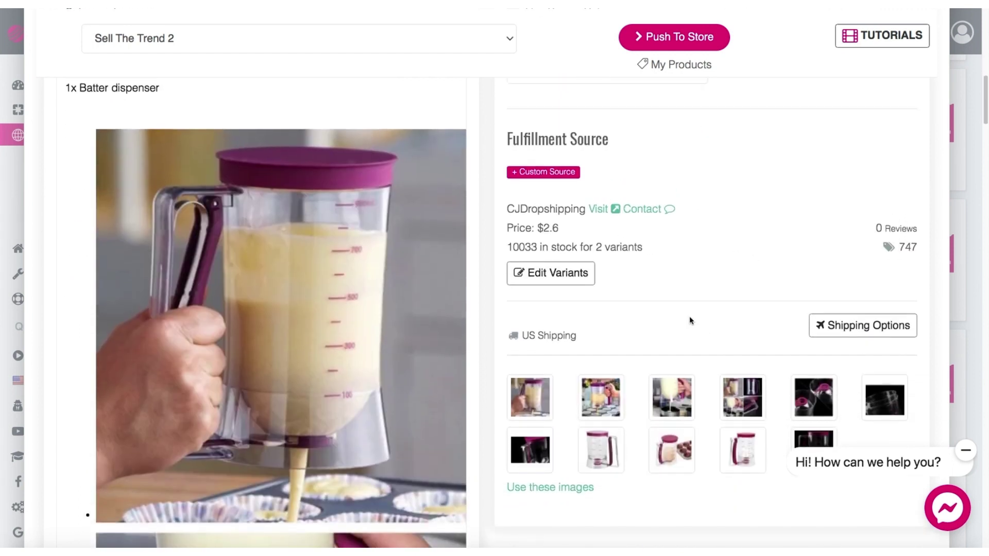
pyautogui.scroll(1, 654, 259)
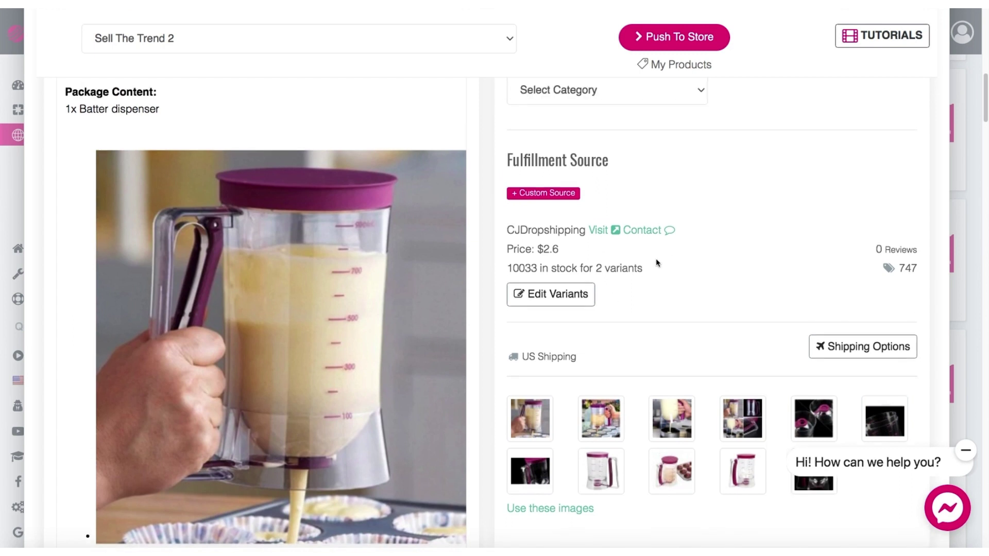
pyautogui.click(857, 350)
pyautogui.moveTo(521, 357); pyautogui.dragTo(579, 360)
pyautogui.click(640, 353)
# Open the batter dispenser's variants and select USPS+ as the shipping method from the United States, checking its cost and estimated delivery.
pyautogui.click(565, 301)
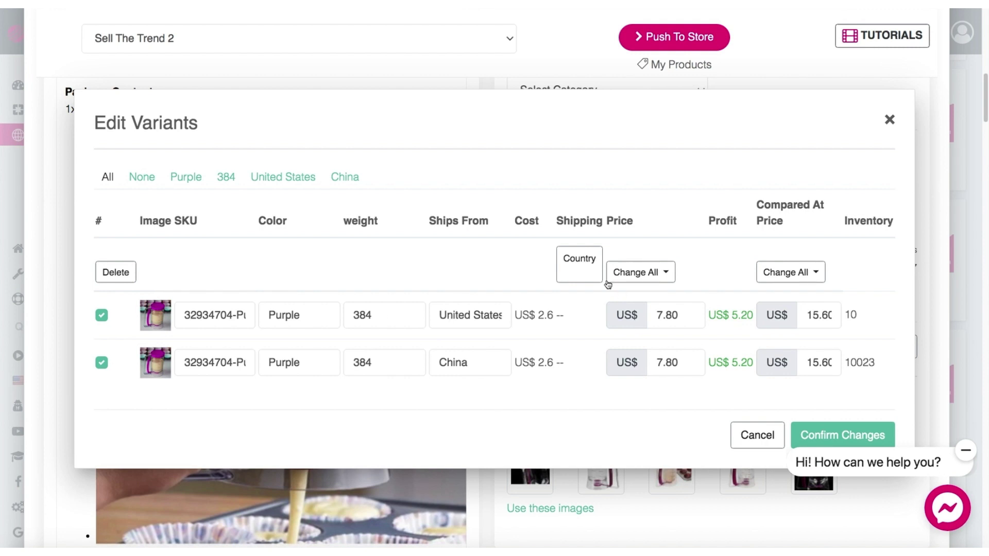
pyautogui.click(579, 275)
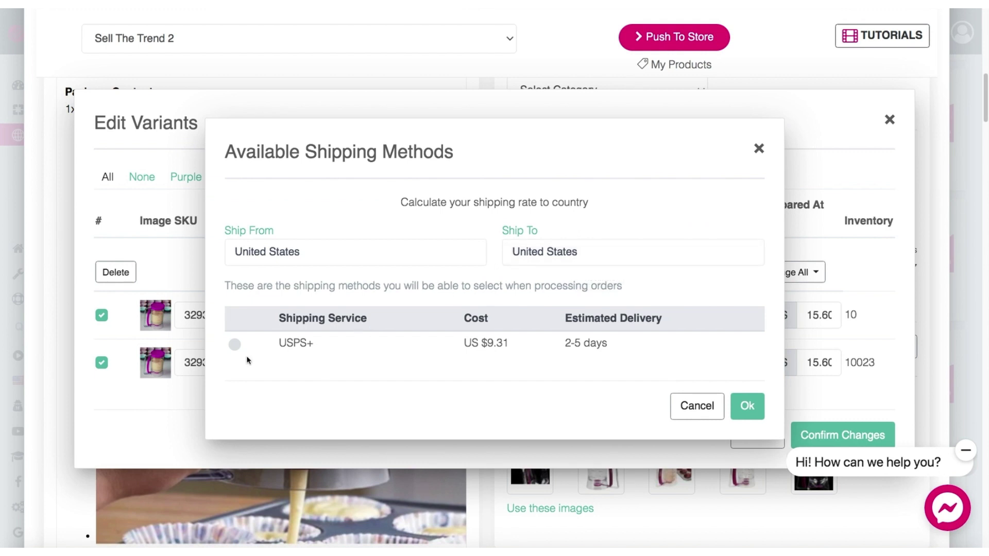
pyautogui.click(235, 344)
pyautogui.moveTo(565, 344); pyautogui.dragTo(646, 350)
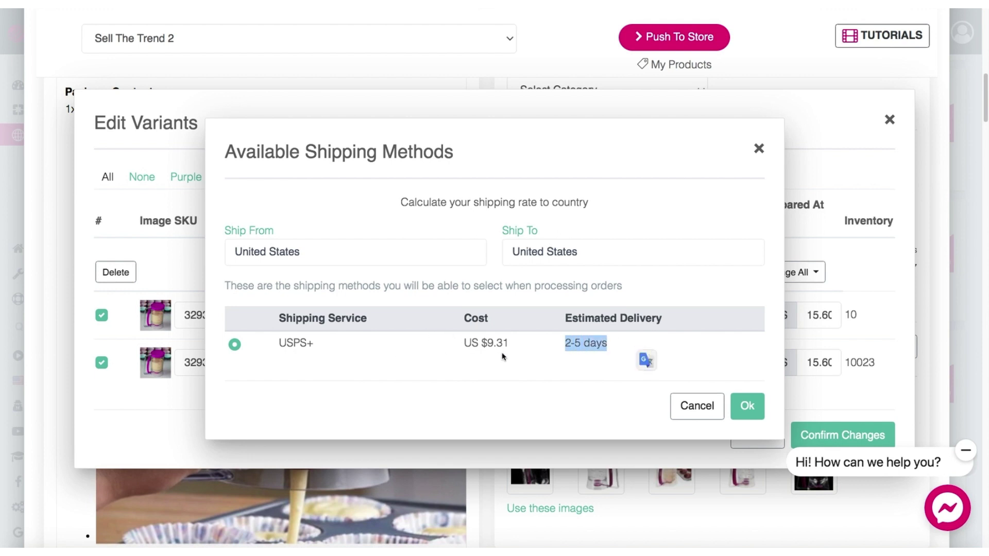
pyautogui.moveTo(487, 344); pyautogui.dragTo(530, 354)
# Change the shipping origin to China and compare the available methods' costs and delivery times, also viewing the destination country options.
pyautogui.click(290, 247)
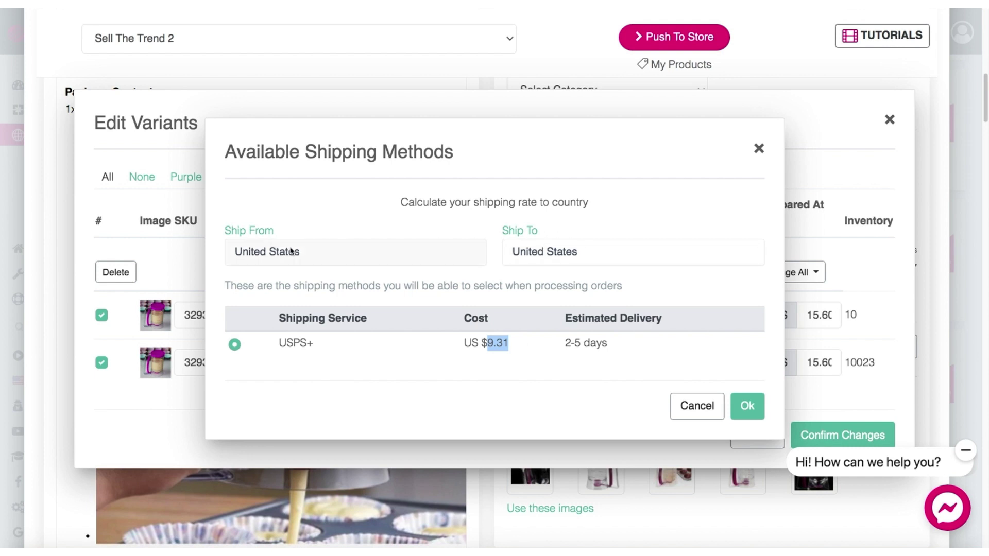
pyautogui.click(266, 320)
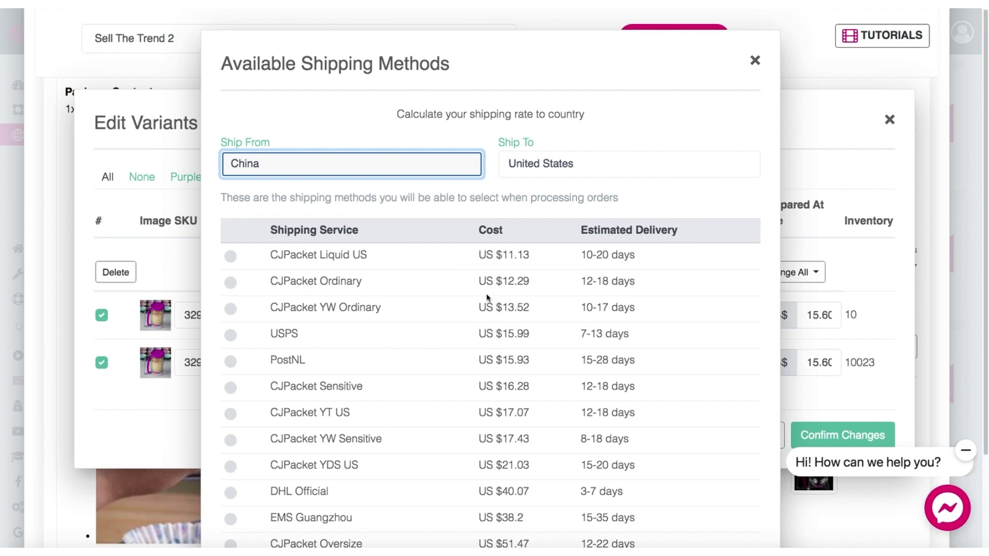
pyautogui.scroll(-4, 474, 309)
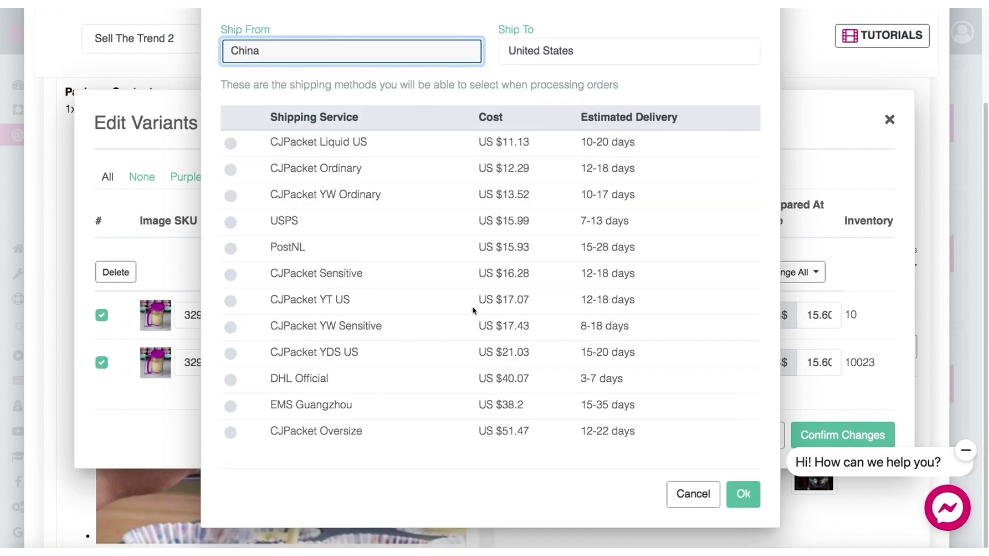
pyautogui.scroll(4, 474, 310)
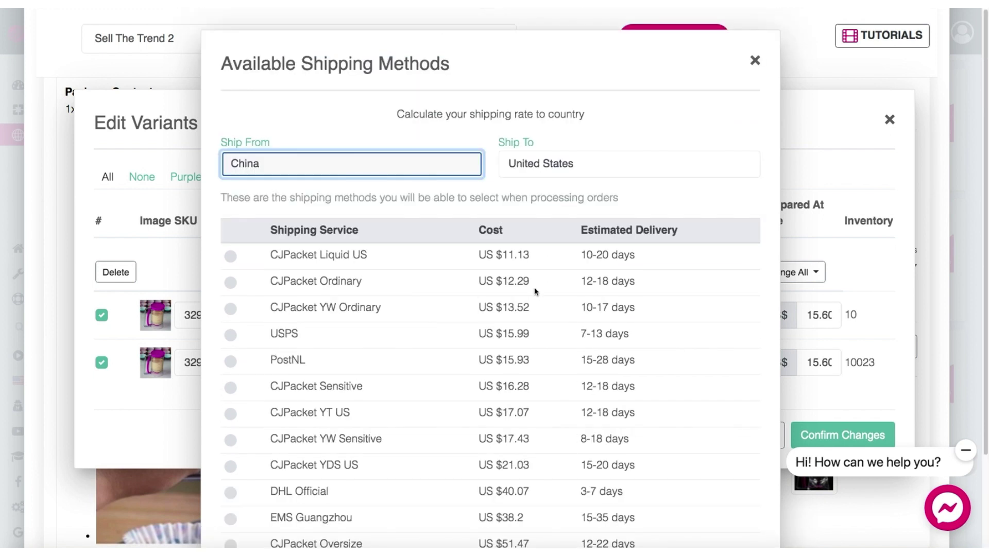
pyautogui.click(555, 167)
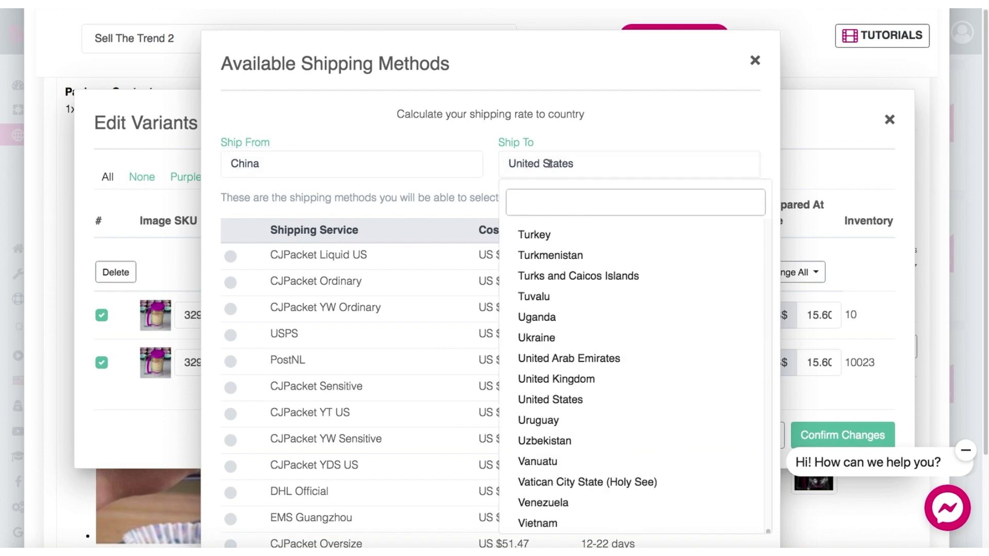
pyautogui.click(534, 86)
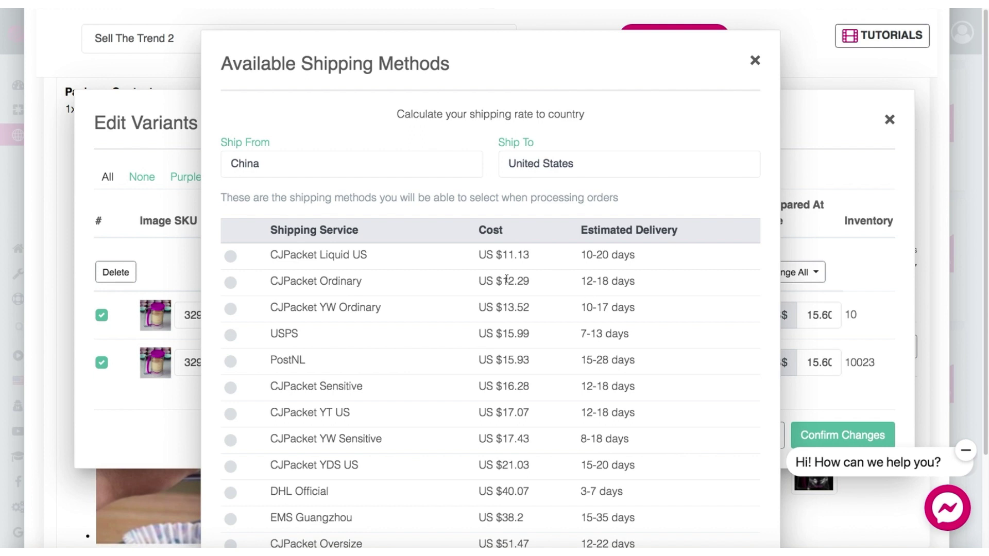
# Set the shipping origin back to United States and apply USPS+ as the variants' shipping method.
pyautogui.click(296, 165)
pyautogui.click(297, 165)
pyautogui.click(273, 251)
pyautogui.click(234, 344)
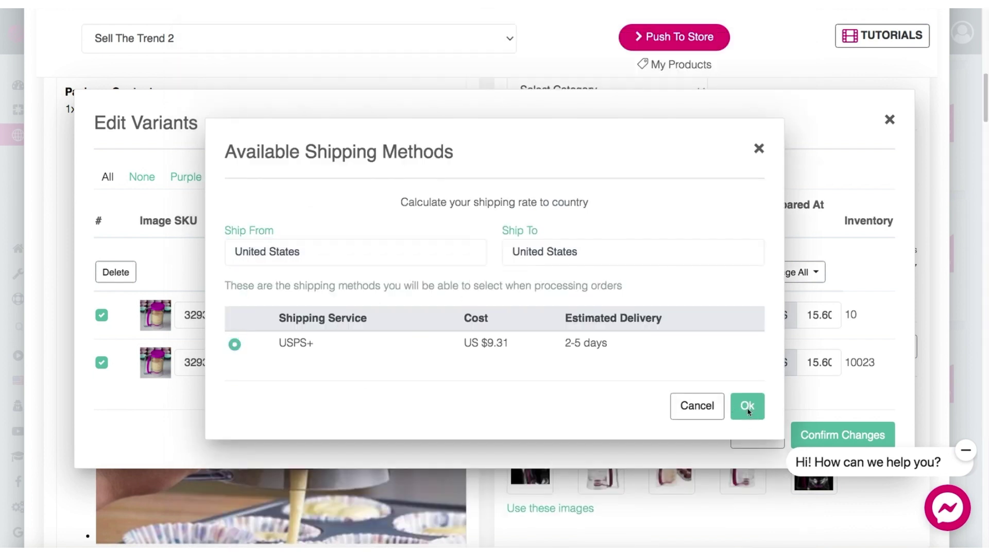
pyautogui.click(733, 408)
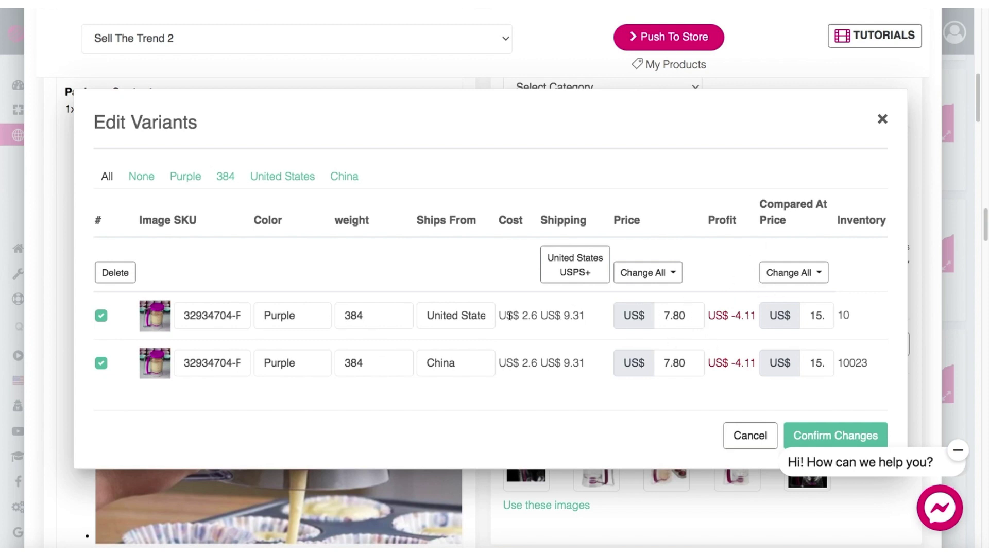
# Check the United States variant's shipping cost and set both variants' prices to US$ 24.99.
pyautogui.doubleClick(533, 316)
pyautogui.doubleClick(571, 316)
pyautogui.doubleClick(674, 315)
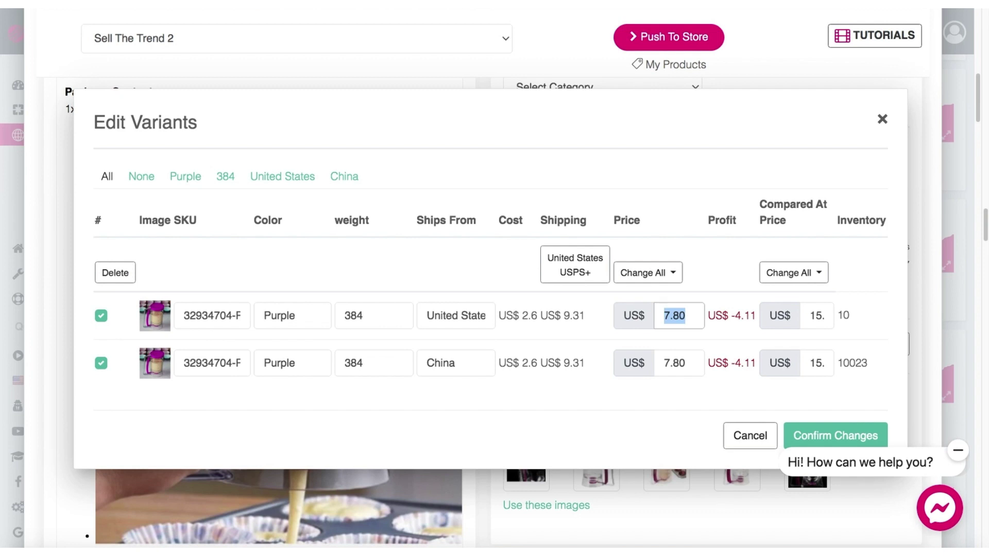
pyautogui.write('24.99')
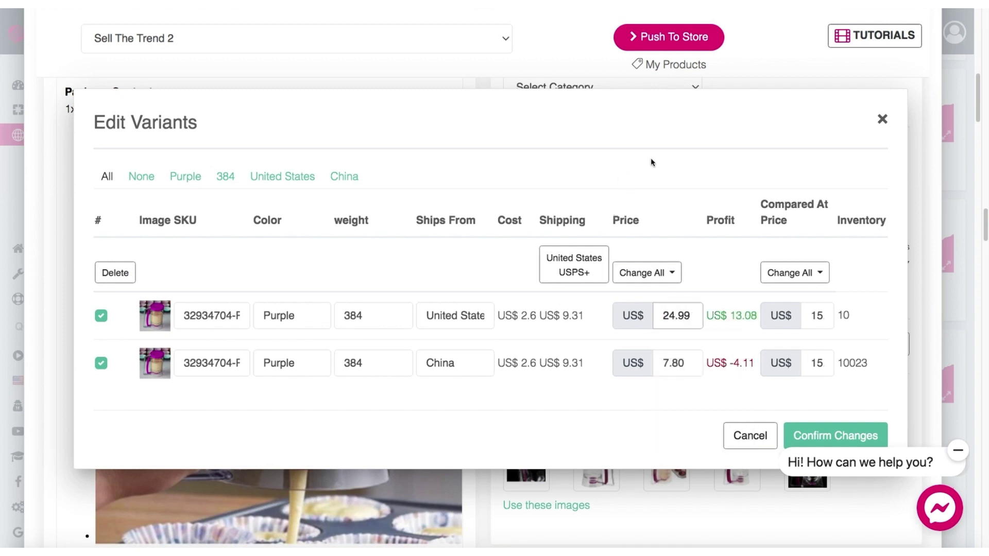
pyautogui.click(687, 362)
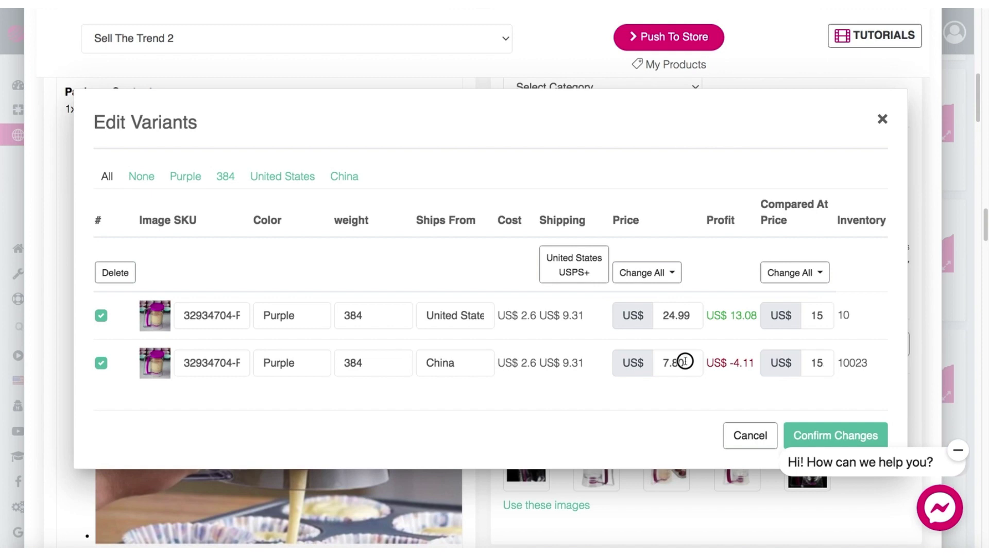
pyautogui.doubleClick(687, 362)
pyautogui.write('24.99')
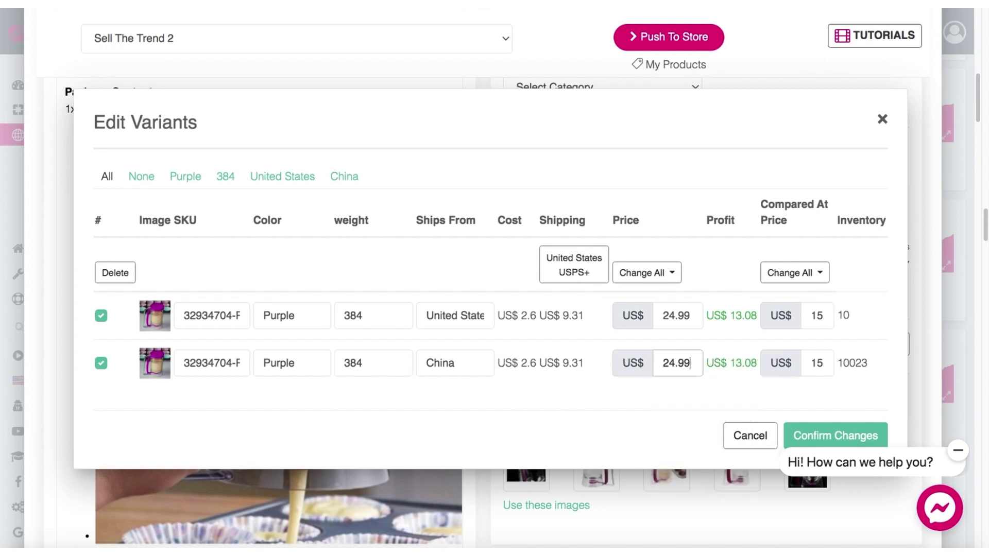
# Examine the profit and shipping cost of the United States variant.
pyautogui.click(735, 328)
pyautogui.doubleClick(755, 316)
pyautogui.click(653, 175)
pyautogui.moveTo(736, 316)
pyautogui.mouseDown()
pyautogui.moveTo(758, 316)
pyautogui.moveTo(735, 316)
pyautogui.mouseUp()
pyautogui.moveTo(561, 315); pyautogui.dragTo(587, 316)
pyautogui.click(664, 239)
# Raise both variants' prices to US$ 29.99 and check the profit on the United States variant.
pyautogui.moveTo(674, 316); pyautogui.dragTo(660, 318)
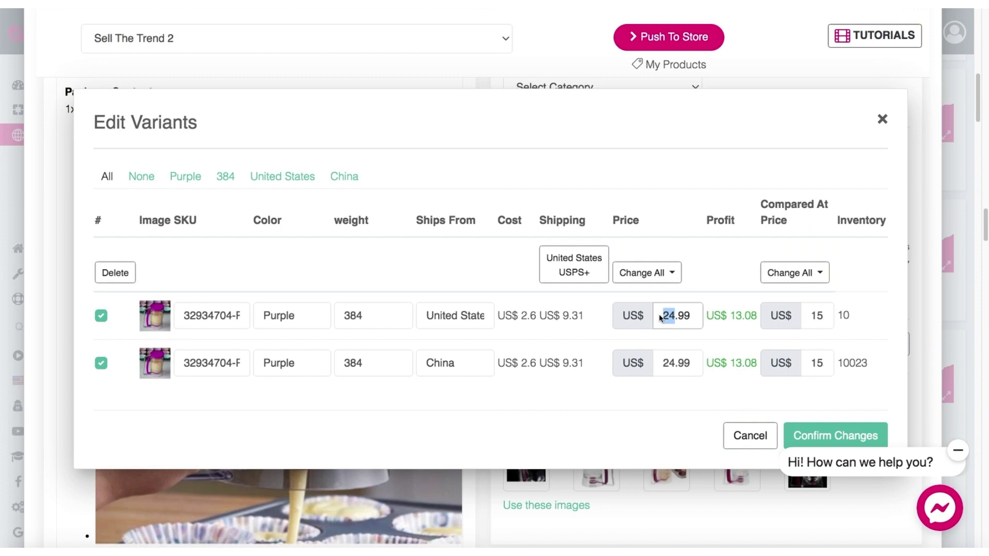
pyautogui.write('29')
pyautogui.click(735, 322)
pyautogui.moveTo(730, 316); pyautogui.dragTo(757, 315)
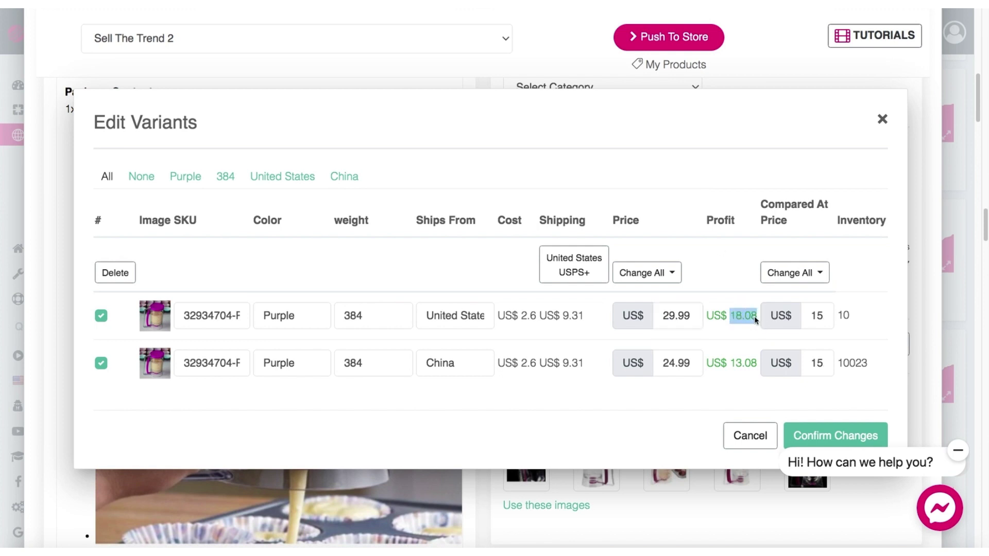
pyautogui.moveTo(654, 365); pyautogui.dragTo(706, 365)
pyautogui.write('29.99')
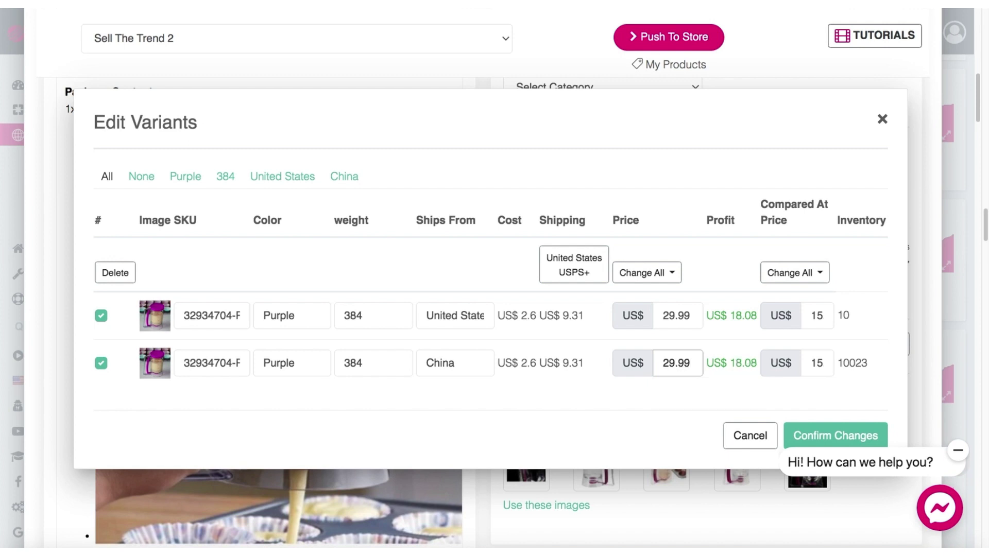
# Set the prices of the United States and China variants back to US$ 24.99.
pyautogui.doubleClick(665, 313)
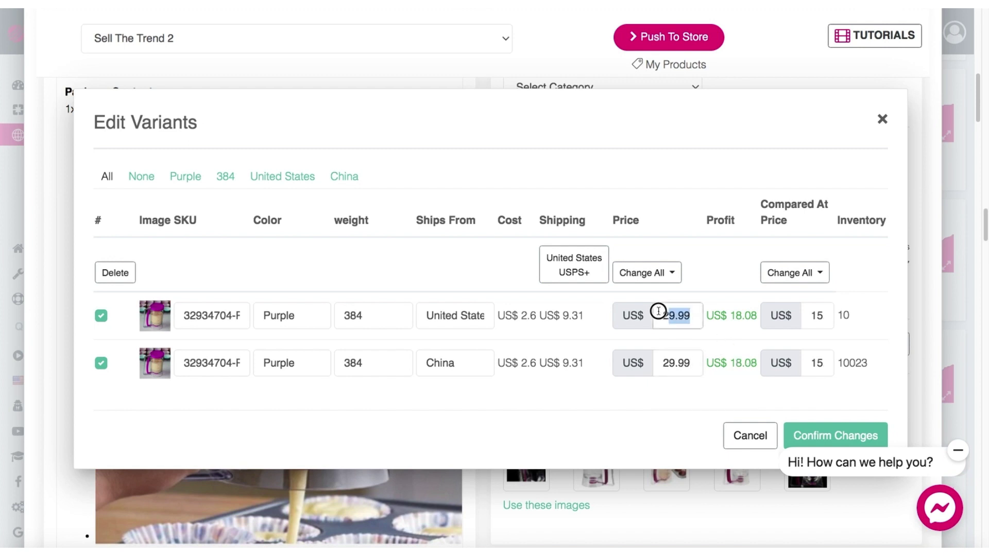
pyautogui.write('24.99')
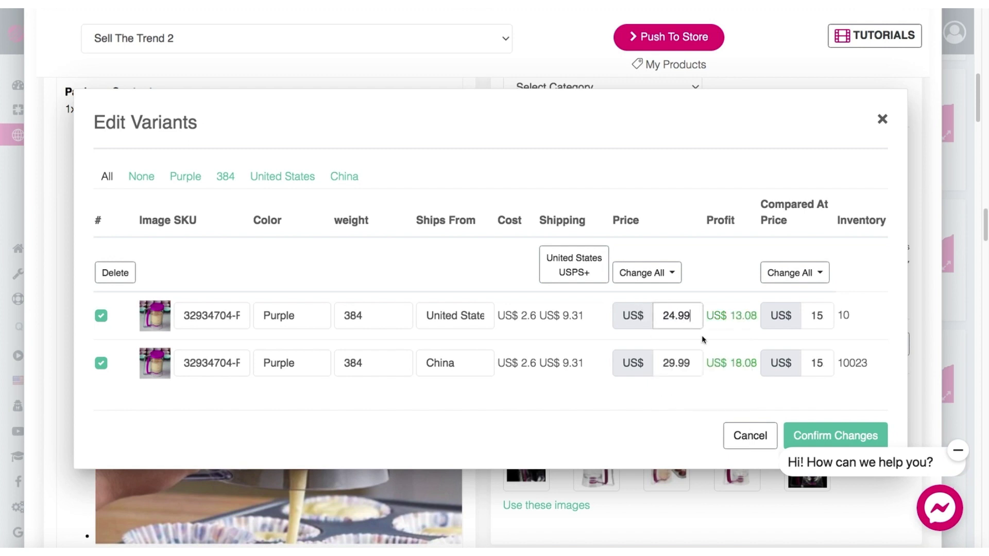
pyautogui.doubleClick(672, 362)
pyautogui.write('24.99')
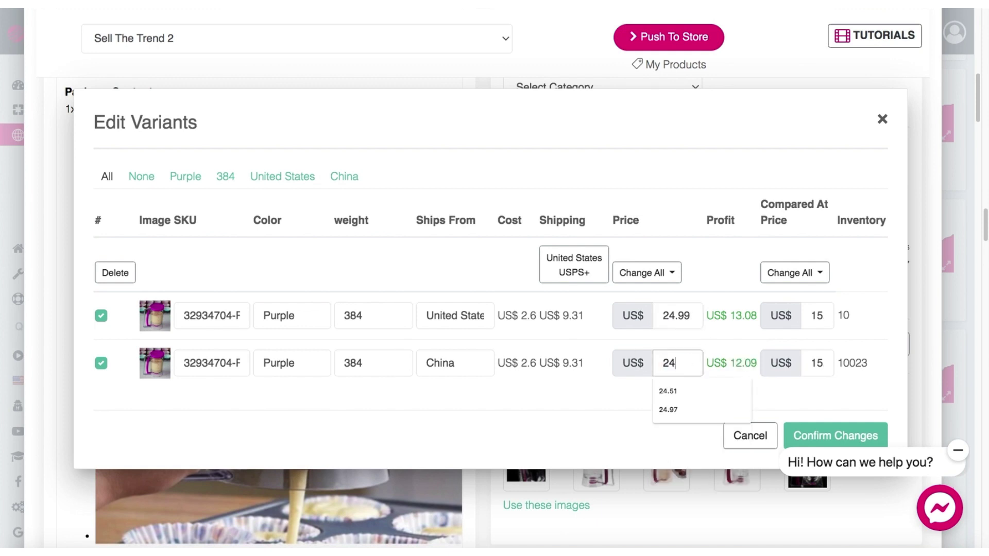
pyautogui.click(695, 163)
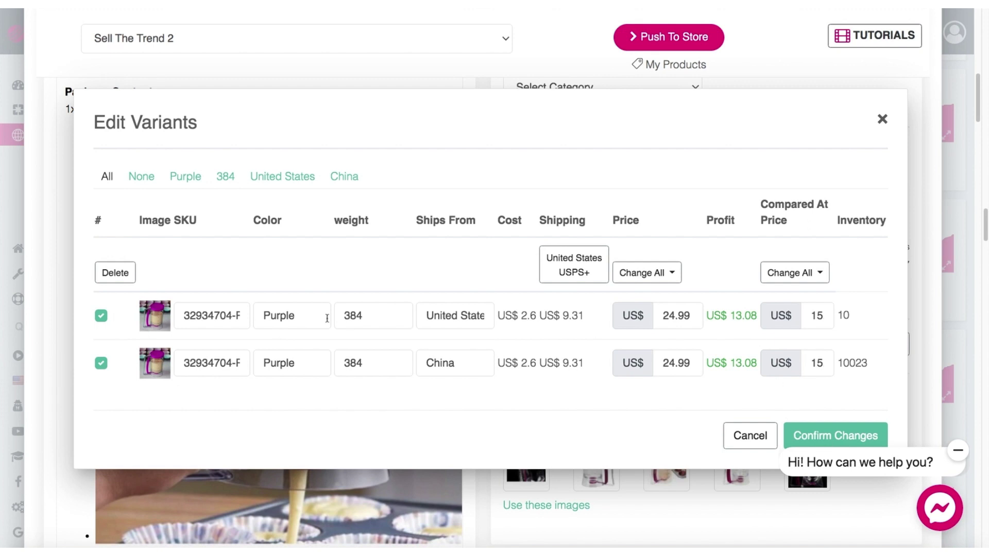
# Recheck the United States variant's price, shipping cost and USPS+ delivery estimate, and close the variant editor without confirming changes.
pyautogui.moveTo(662, 316); pyautogui.dragTo(696, 317)
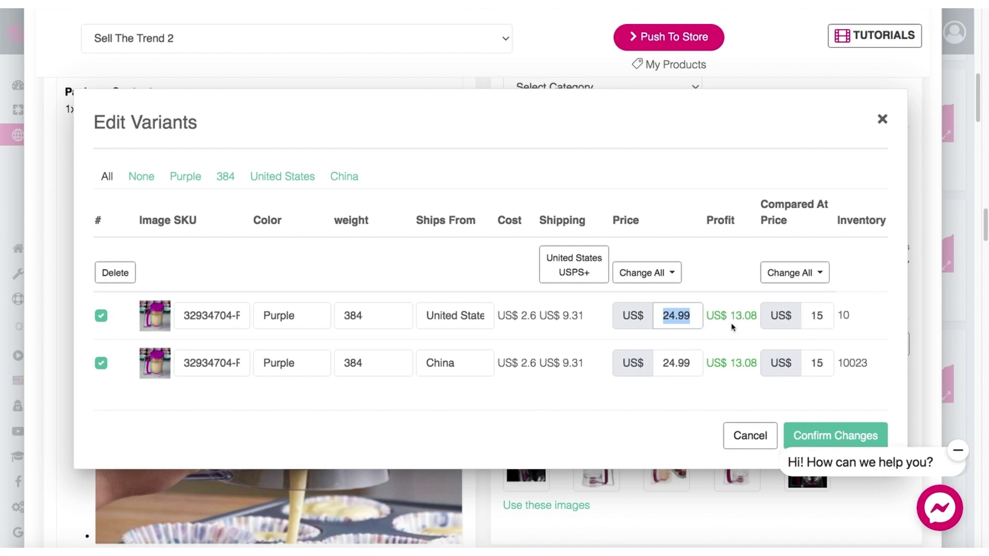
pyautogui.doubleClick(579, 316)
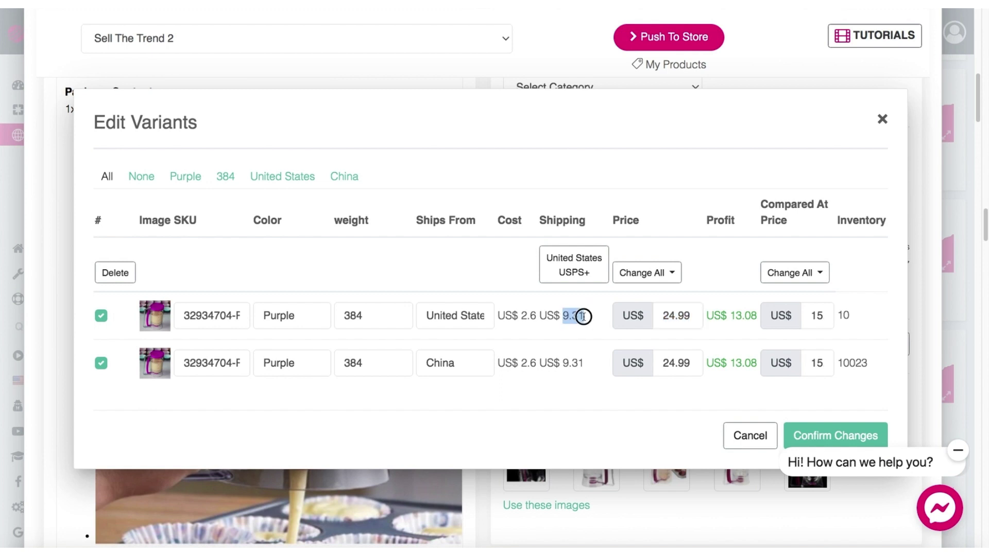
pyautogui.click(578, 267)
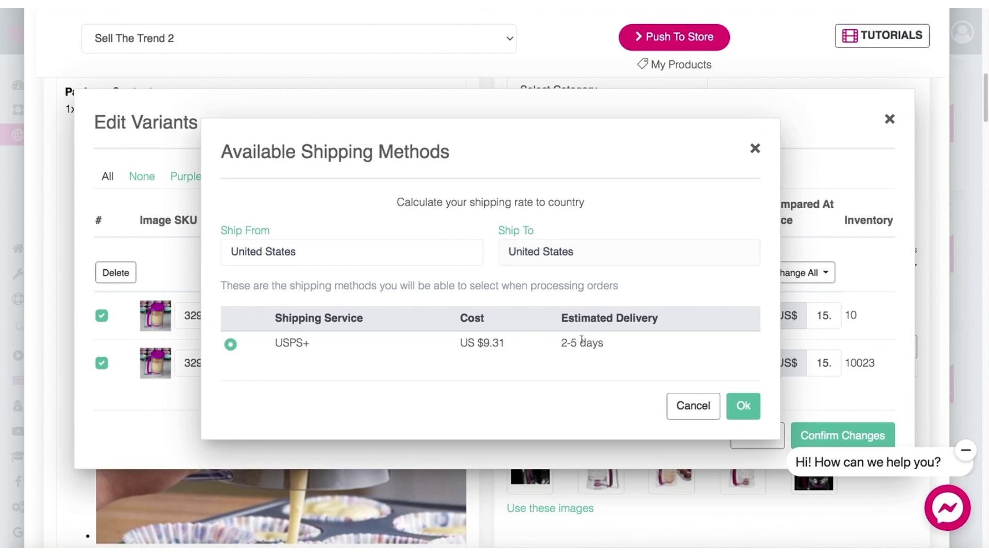
pyautogui.tripleClick(607, 350)
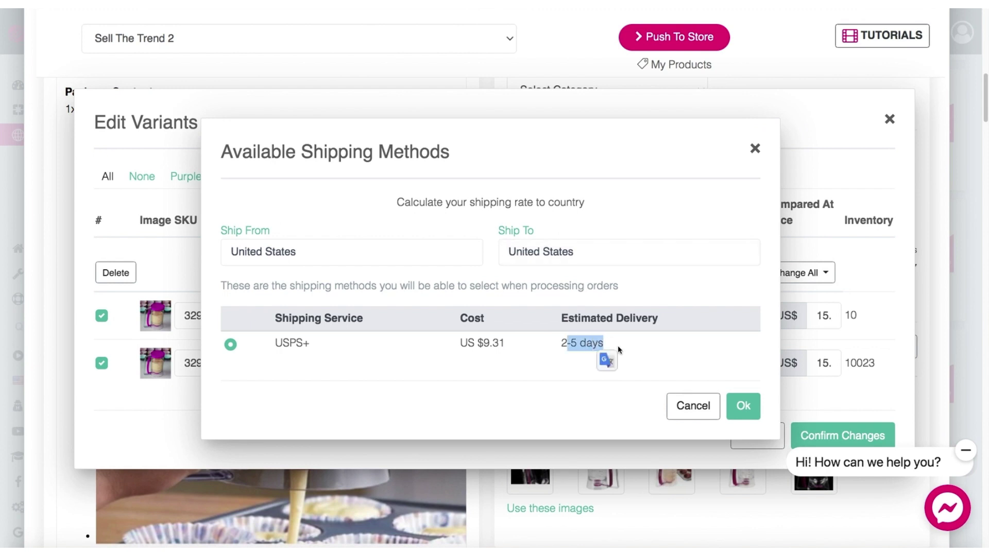
pyautogui.click(564, 344)
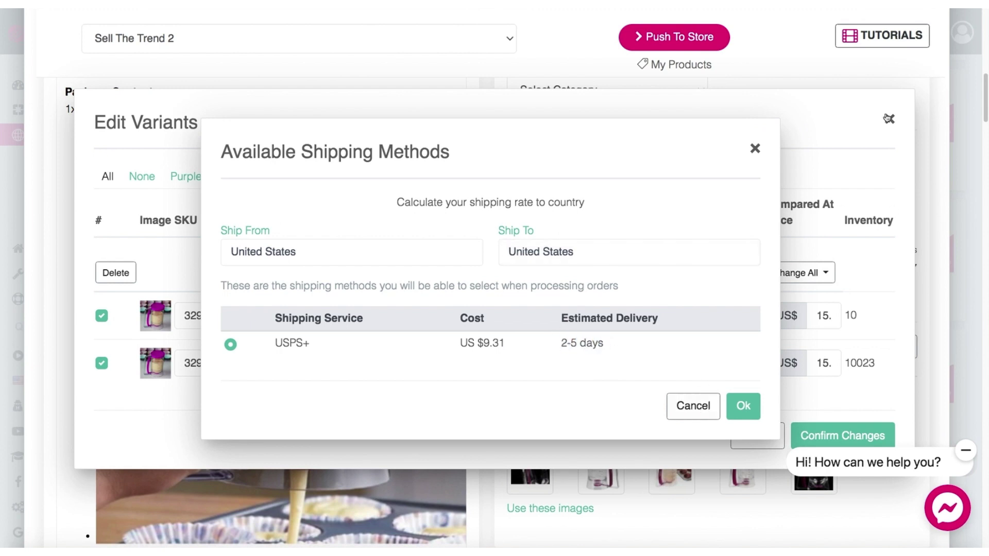
pyautogui.click(876, 148)
pyautogui.click(883, 121)
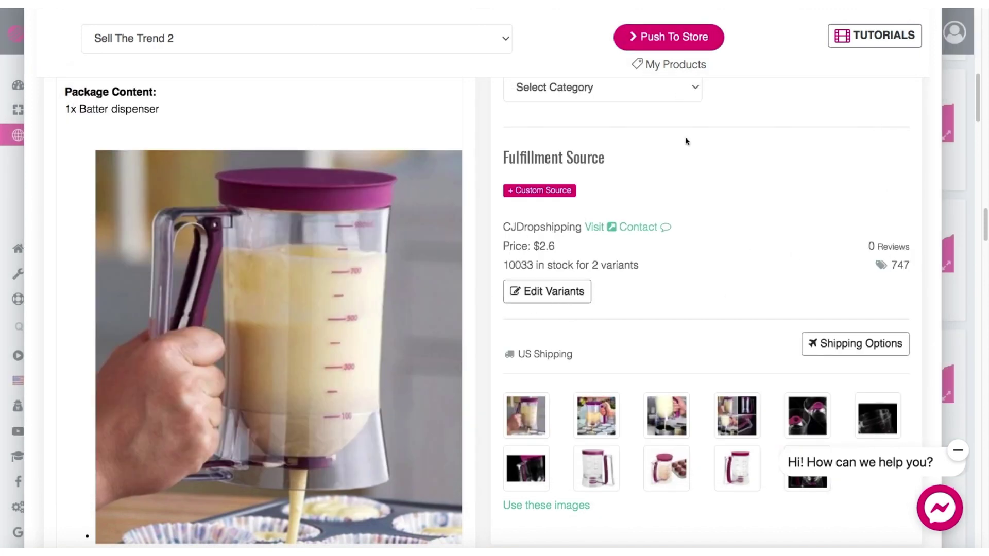
# Select the first two batter dispenser images in the import form for the store listing.
pyautogui.scroll(-2, 746, 276)
pyautogui.scroll(8, 745, 276)
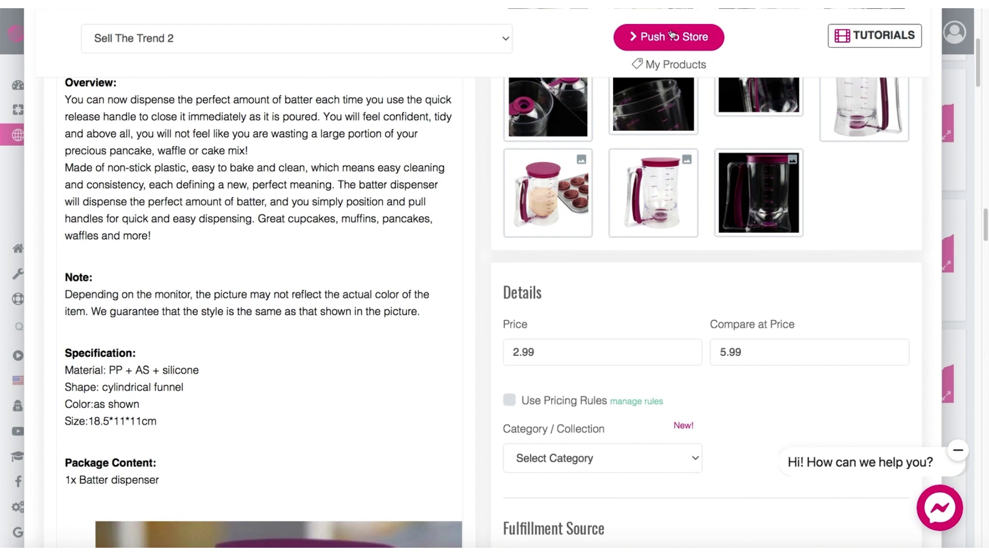
pyautogui.scroll(6, 664, 327)
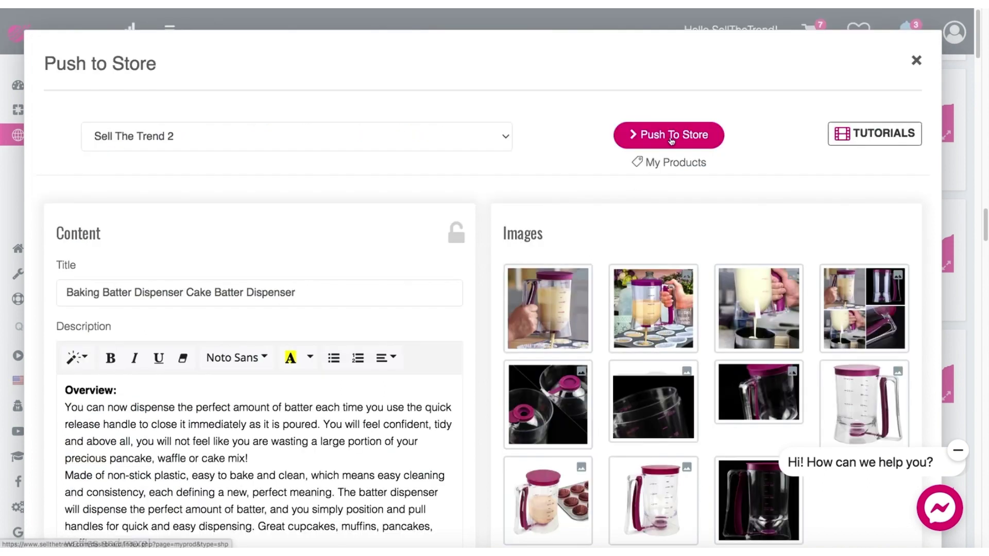
pyautogui.scroll(-1, 450, 353)
pyautogui.click(563, 294)
pyautogui.click(668, 308)
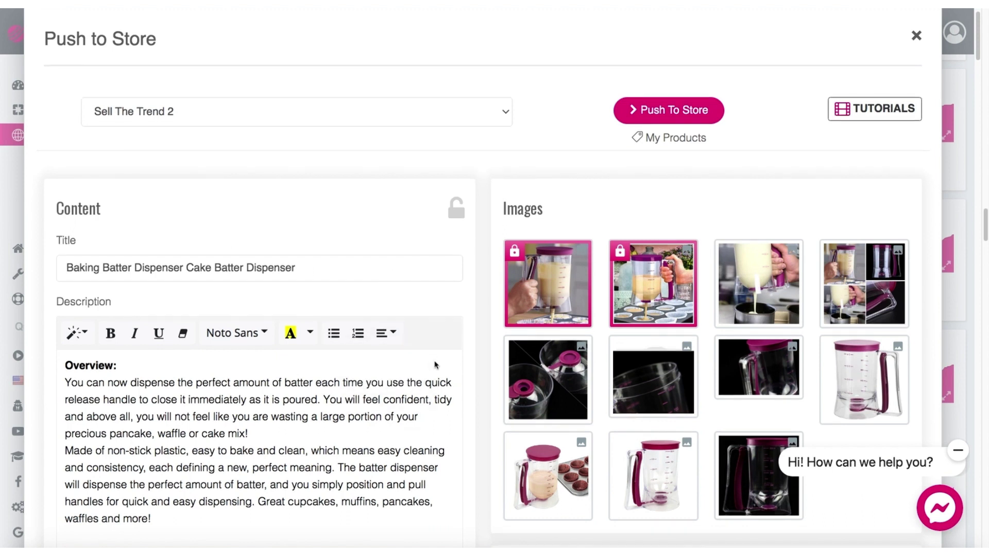
# Look over the import form once more, close it without pushing the product and return to the top of the CJDropshipping Explorer.
pyautogui.scroll(-8, 673, 384)
pyautogui.scroll(9, 673, 381)
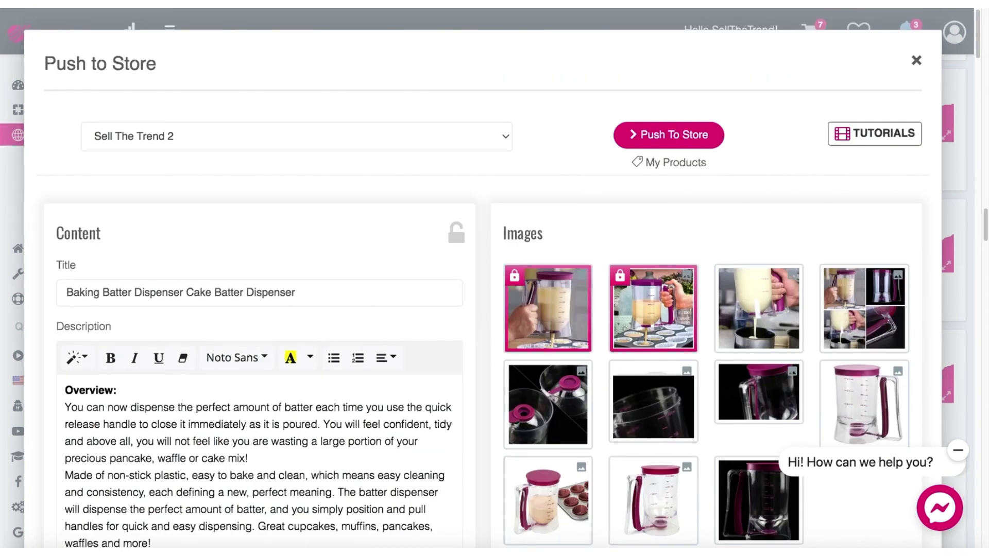
pyautogui.click(916, 60)
pyautogui.scroll(15, 716, 172)
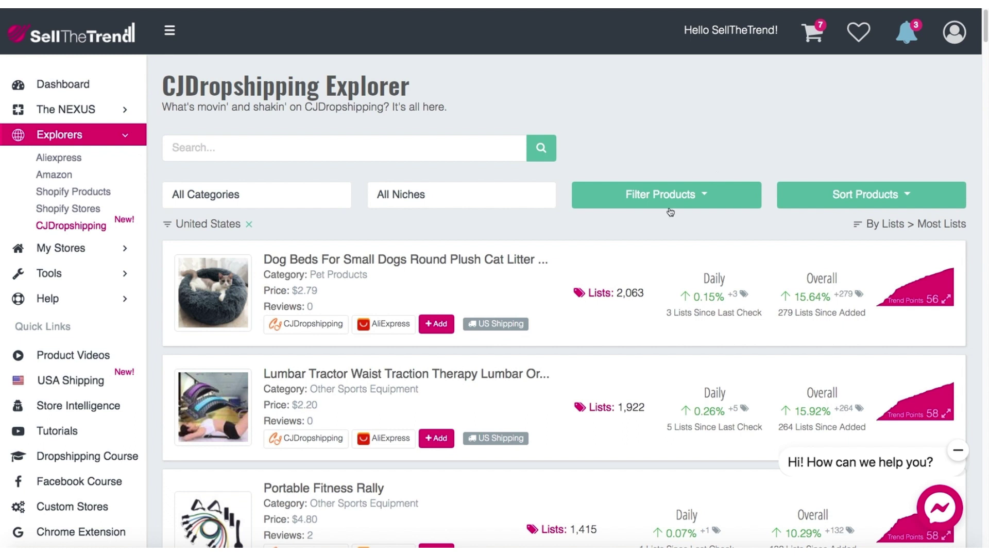
# Sort the US-shipping CJDropshipping products by daily list change with the most list increase first.
pyautogui.scroll(-1, 368, 348)
pyautogui.scroll(1, 368, 348)
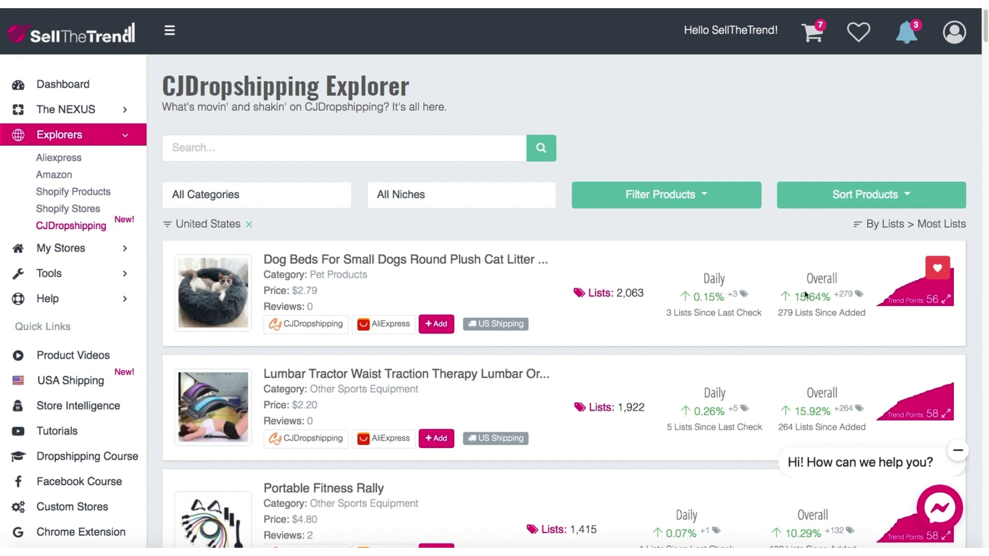
pyautogui.scroll(-5, 791, 297)
pyautogui.scroll(5, 791, 298)
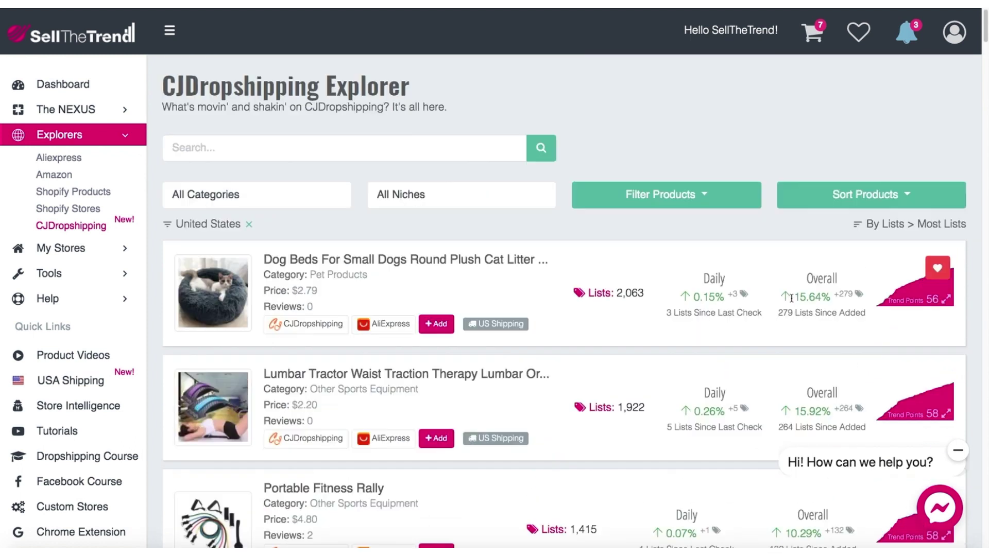
pyautogui.click(852, 193)
pyautogui.moveTo(859, 248)
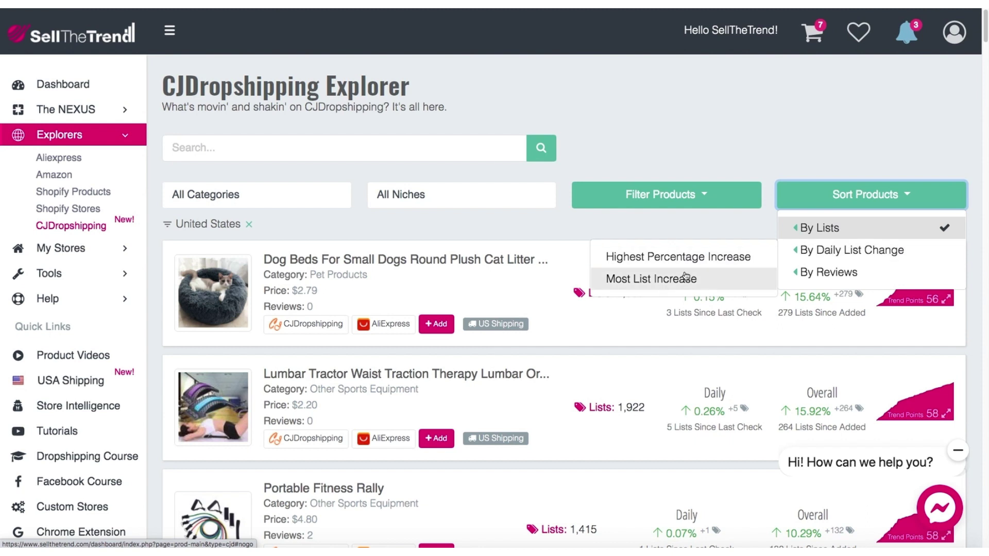
pyautogui.click(654, 281)
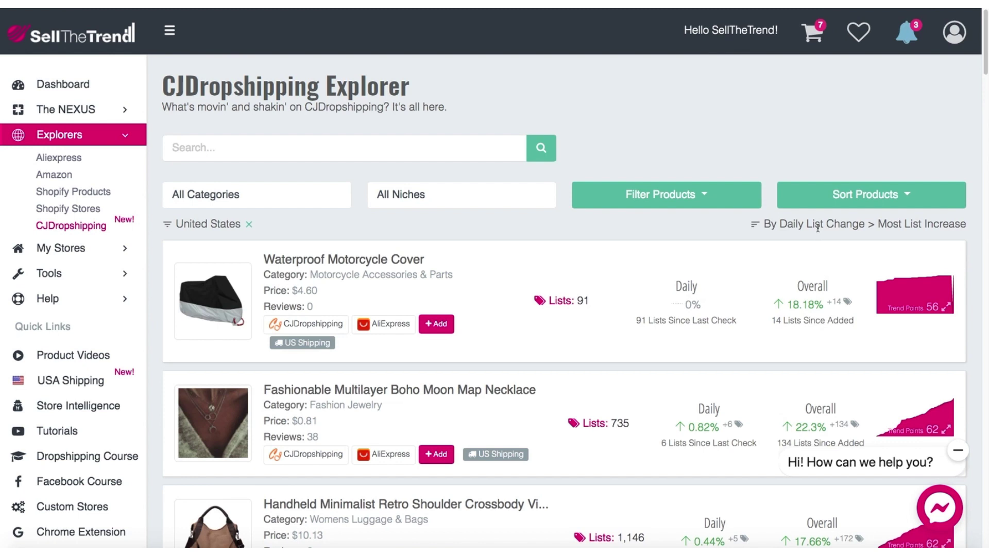
# Examine the Real Trends Chart of the Fashionable Multilayer Boho Moon Map Necklace, close it and look through the sorted product list.
pyautogui.scroll(-1, 936, 267)
pyautogui.click(924, 395)
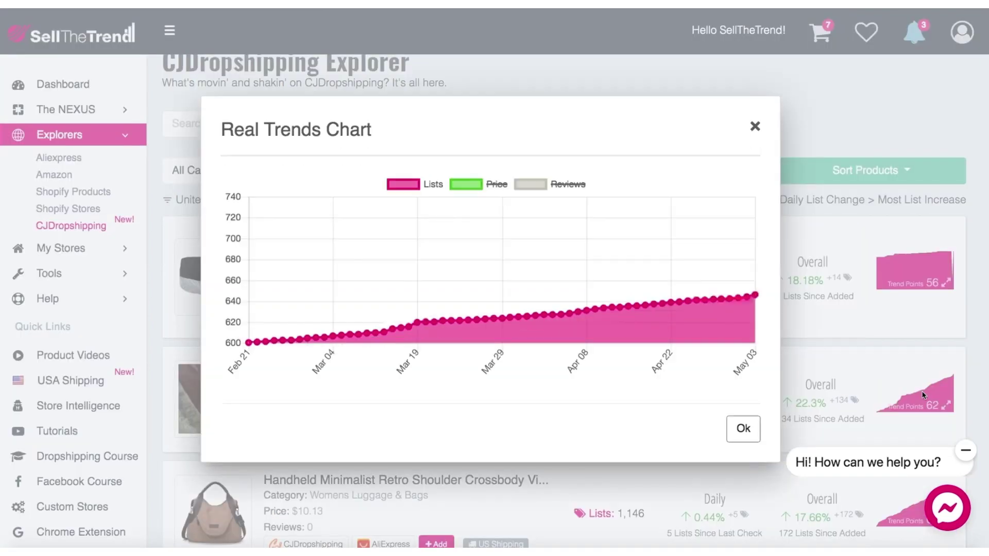
pyautogui.moveTo(746, 210)
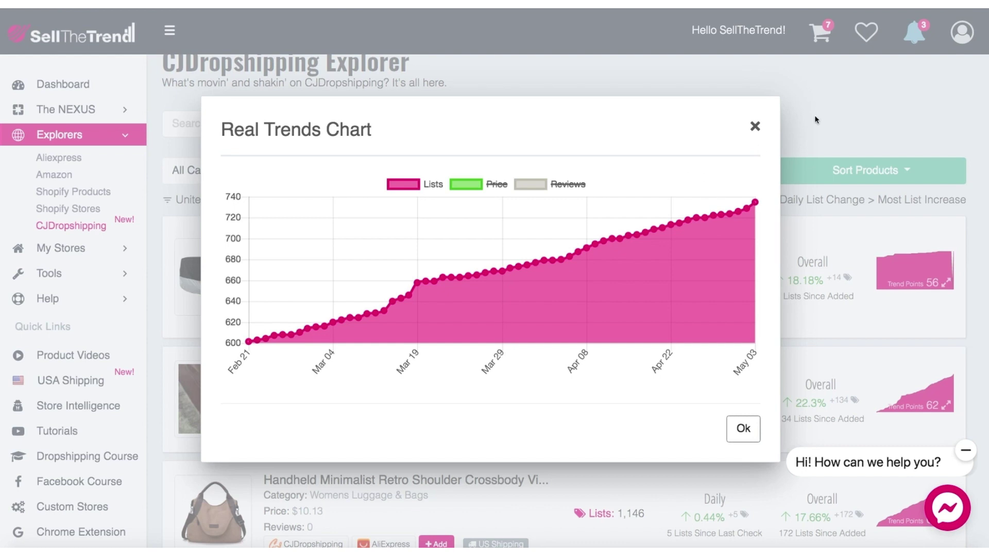
pyautogui.click(753, 126)
pyautogui.scroll(-10, 835, 343)
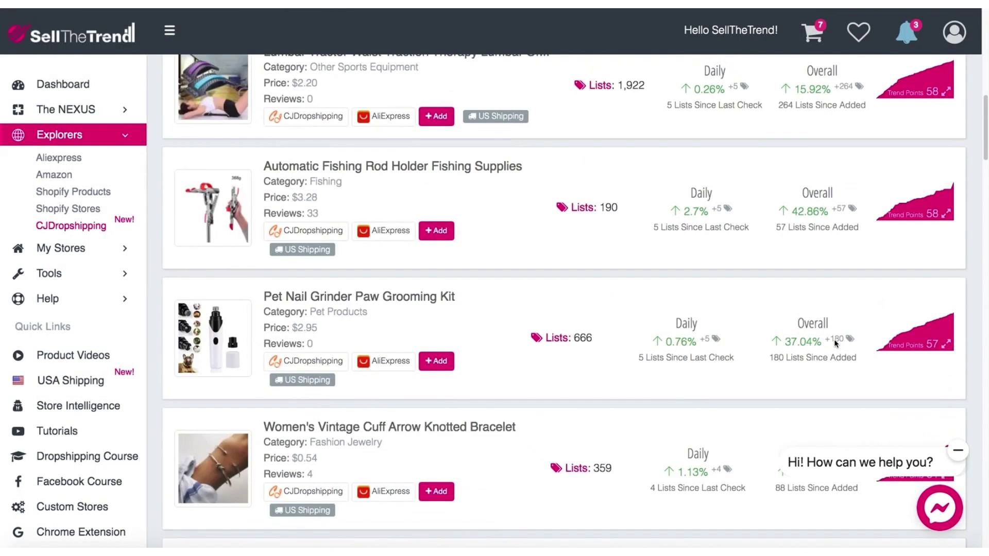
pyautogui.scroll(10, 834, 341)
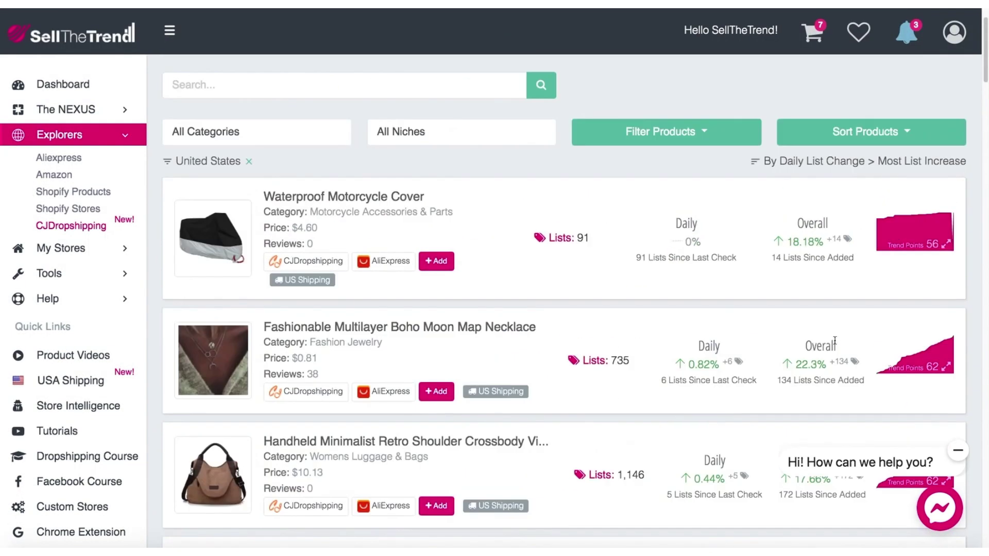